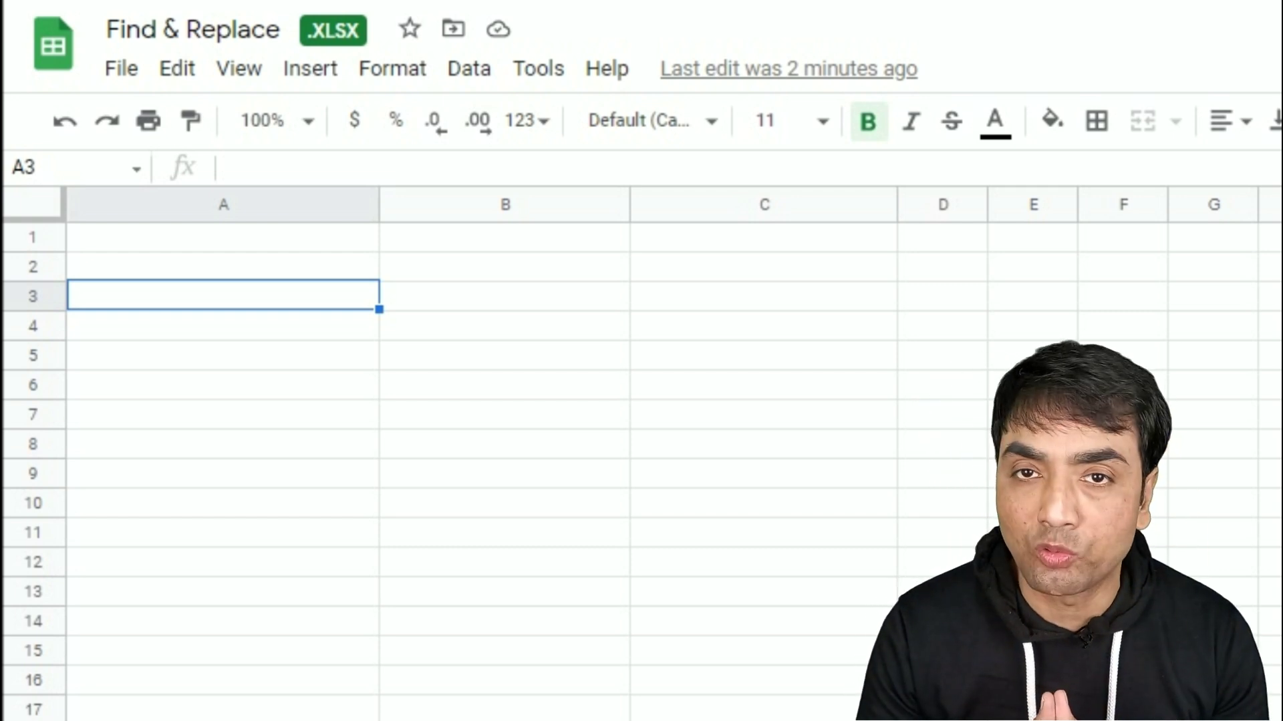
# Step: Enter the formula =TODAY() in cell A3 and =NOW() in cell A4
pyautogui.write('=to')
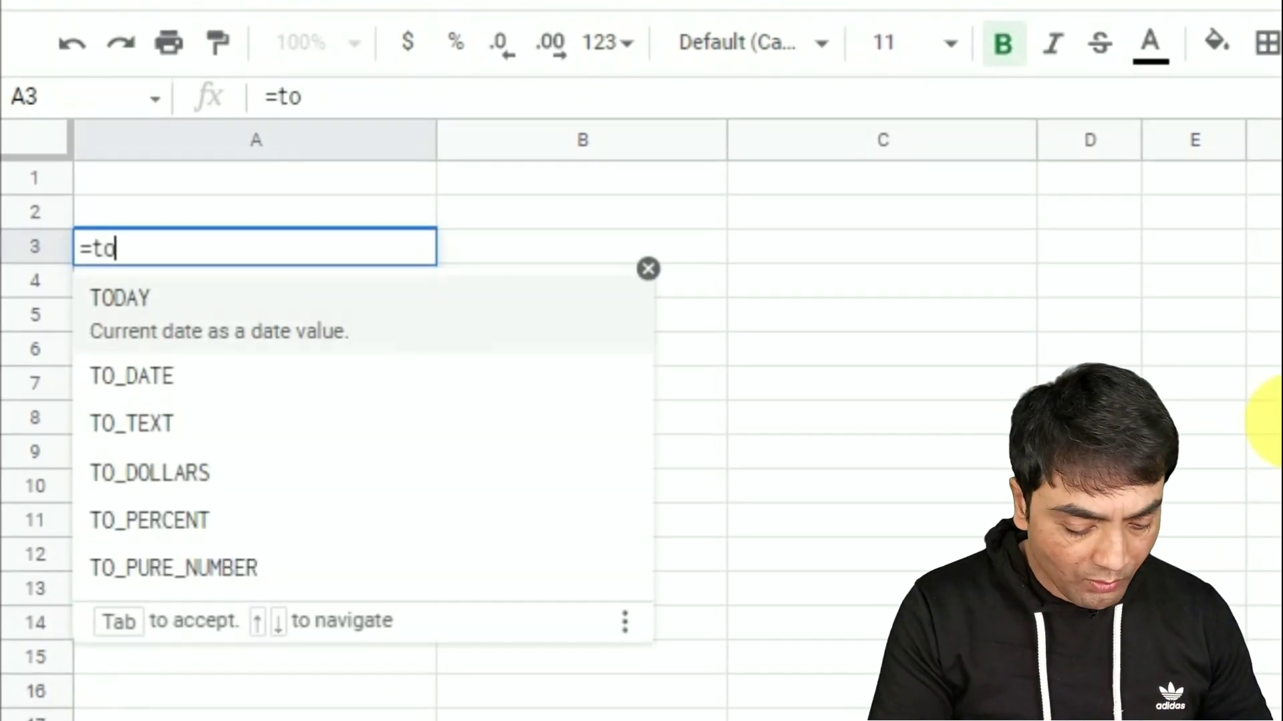
pyautogui.press('Tab')
pyautogui.write(')')
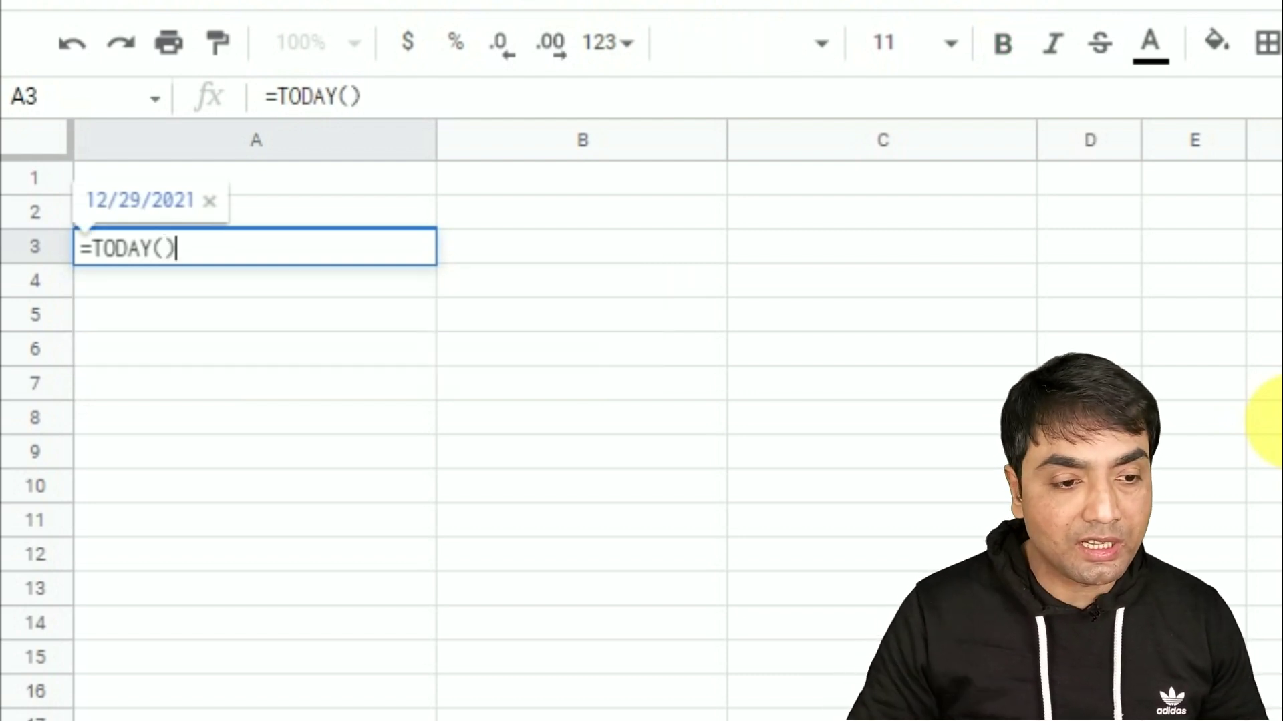
pyautogui.press('Return')
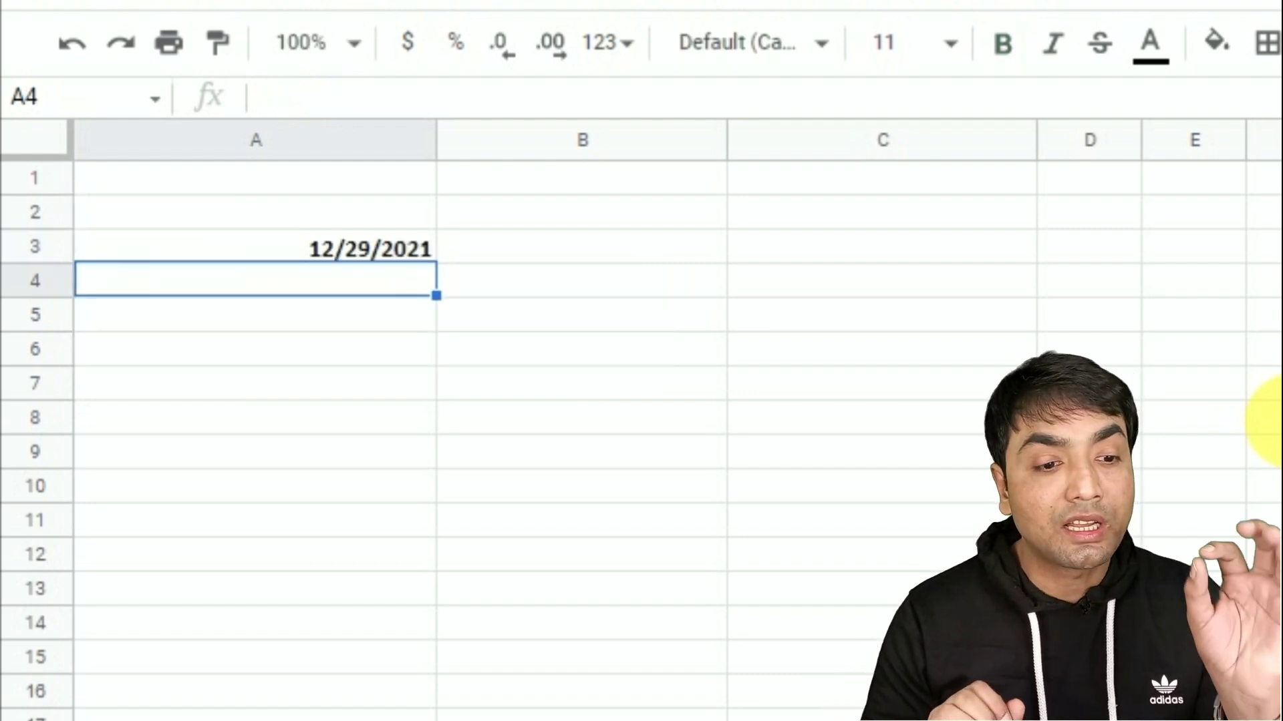
pyautogui.write('=now()')
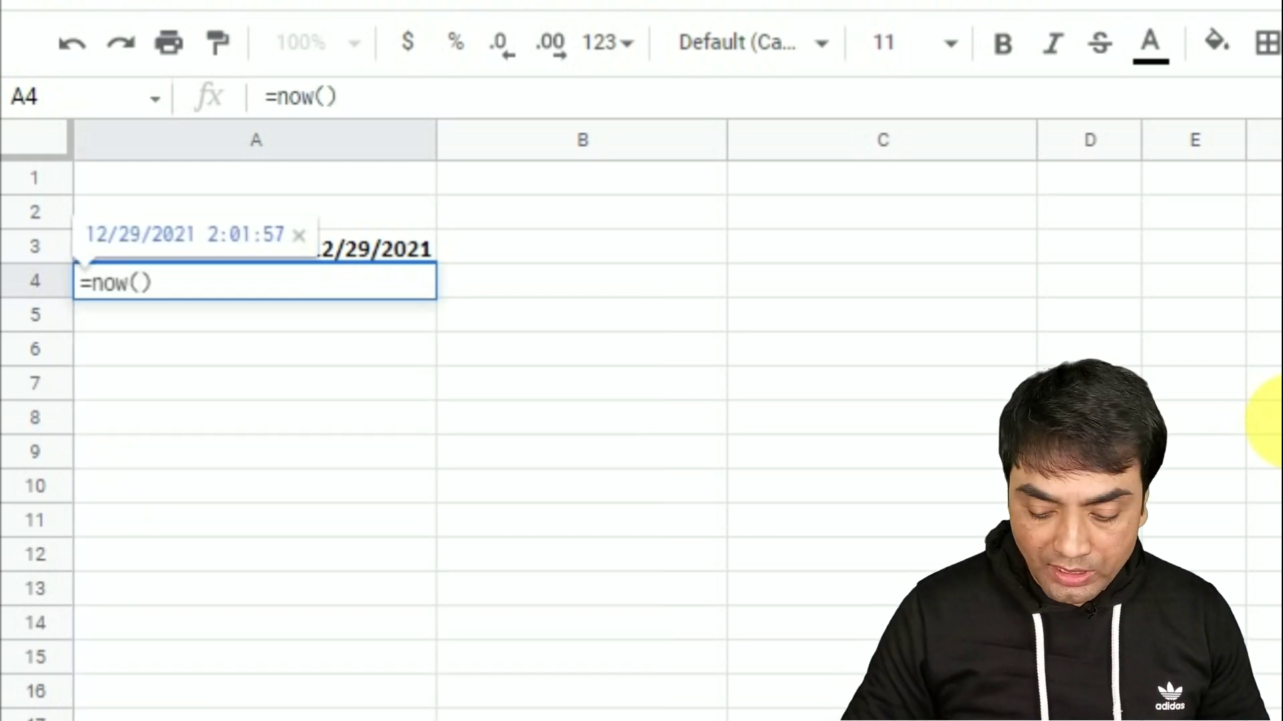
pyautogui.press('Return')
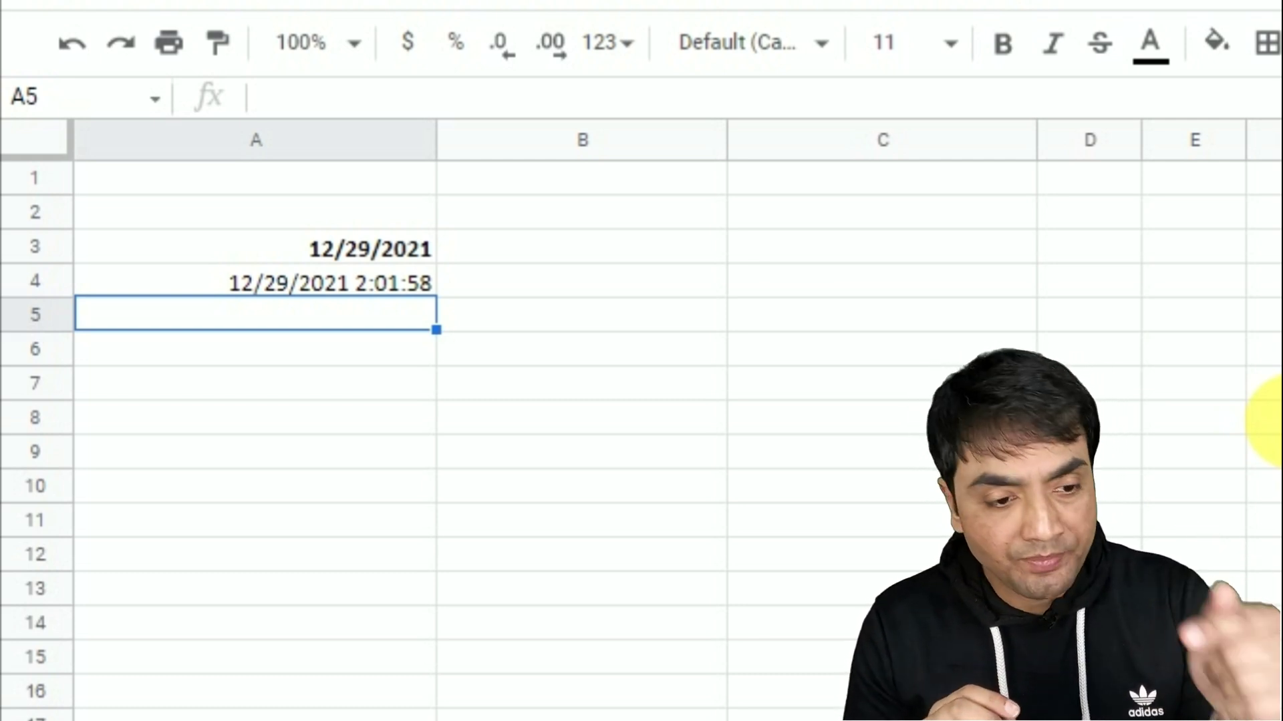
# Step: Enter the random number formula =RAND() in cell A5
pyautogui.write('=rand')
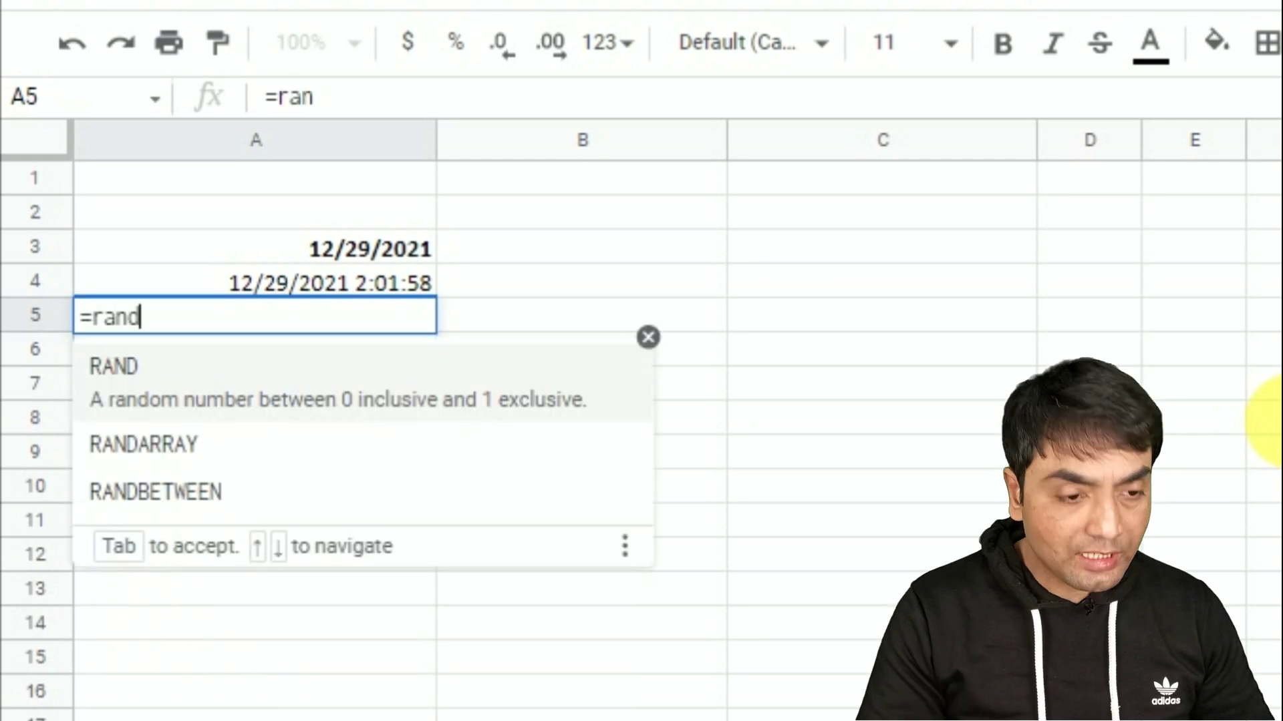
pyautogui.write('()')
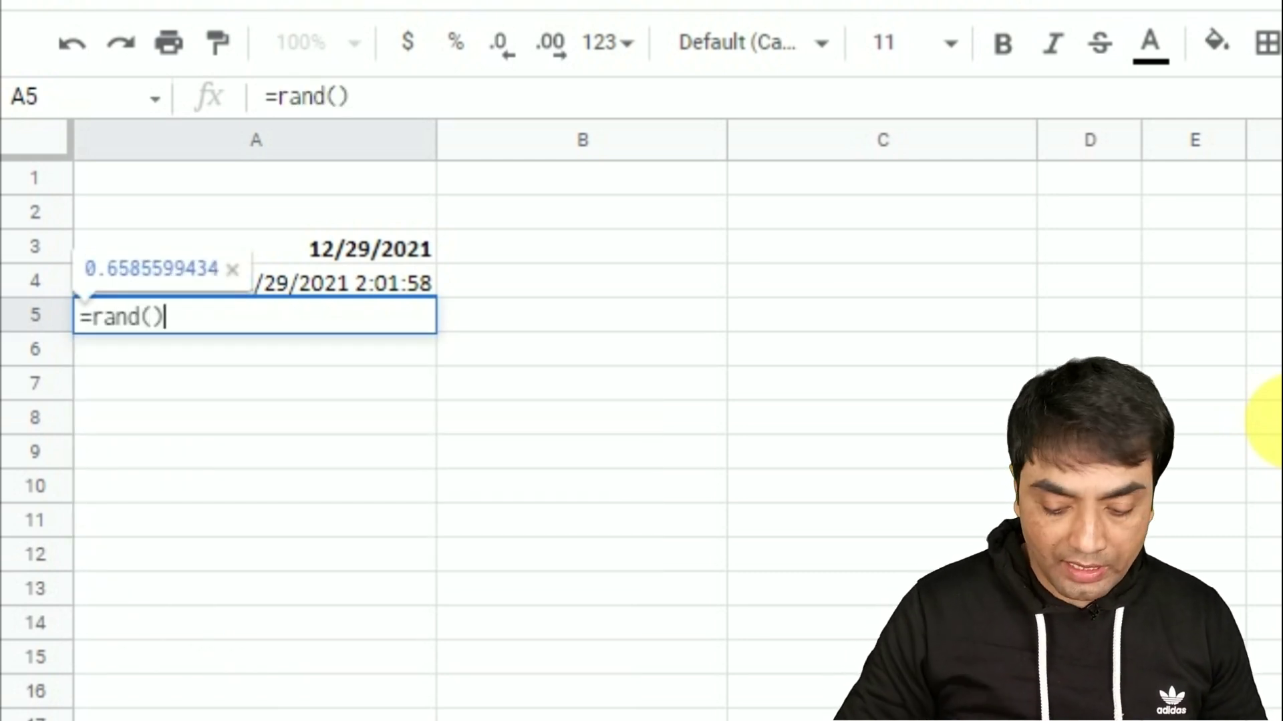
pyautogui.press('Return')
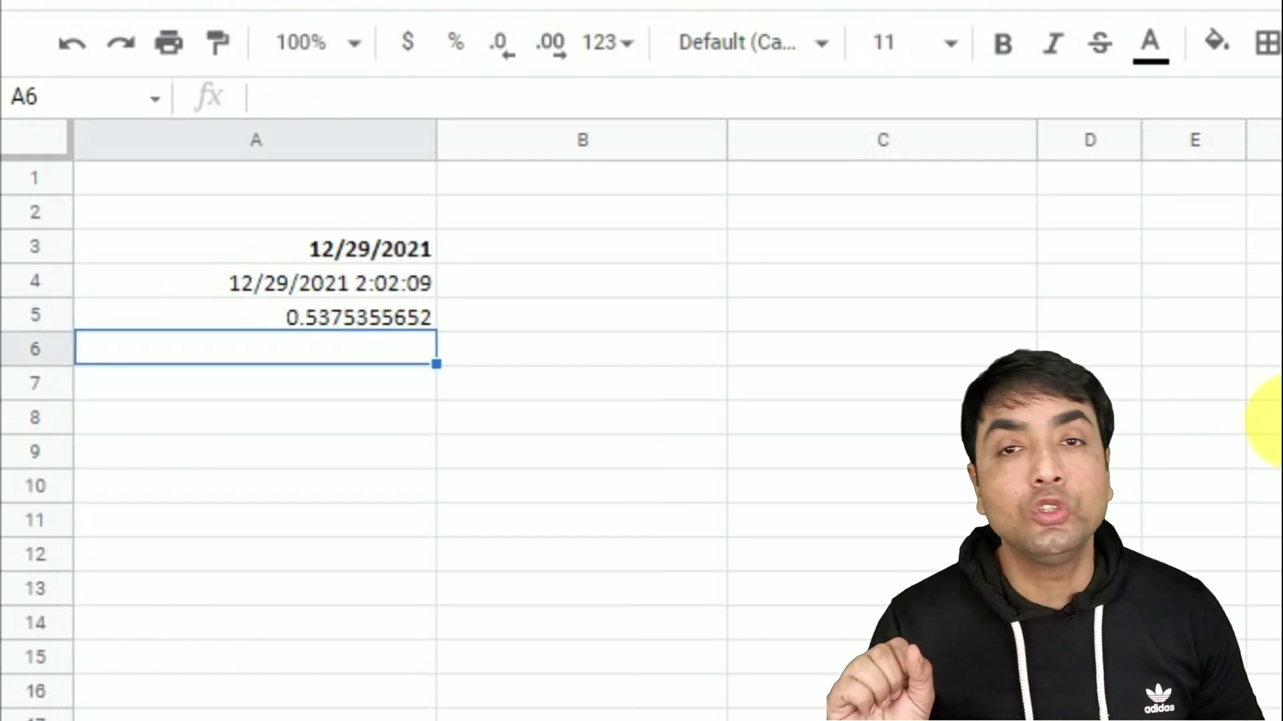
# Step: Enter =RANDBETWEEN(10,20) in cell A6 to generate a random integer between 10 and 20
pyautogui.write('=randbet')
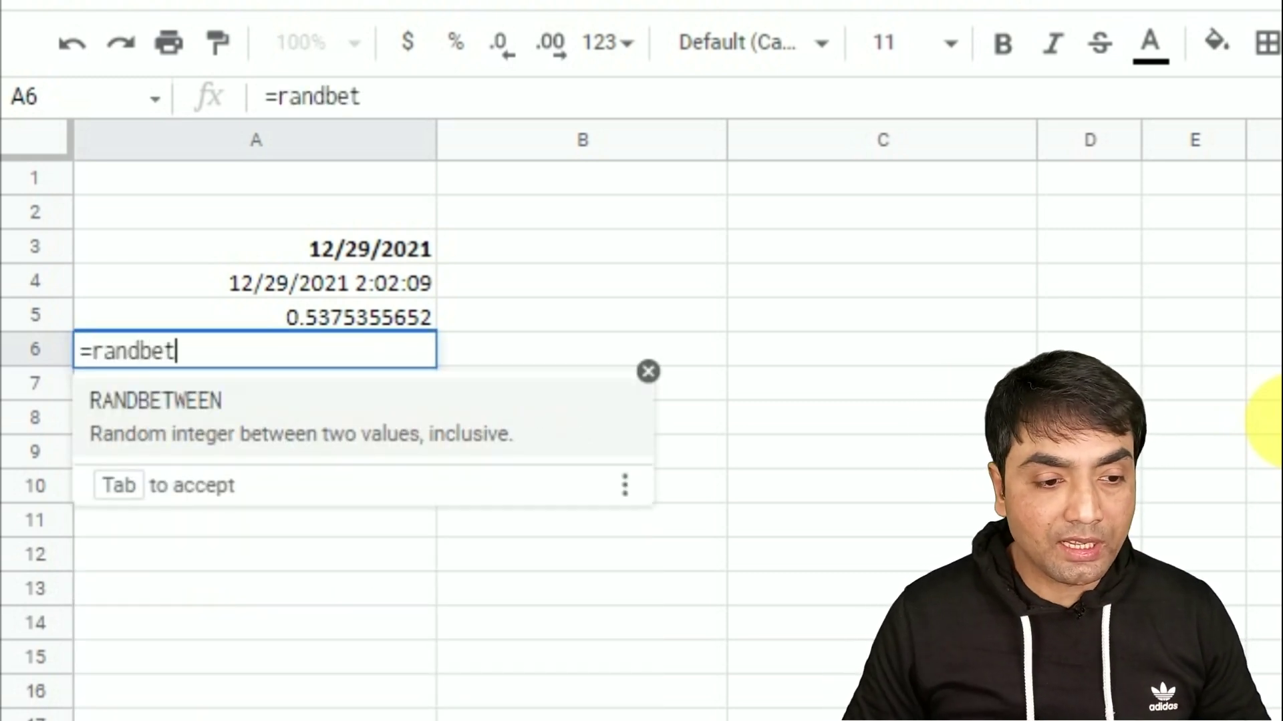
pyautogui.press('Tab')
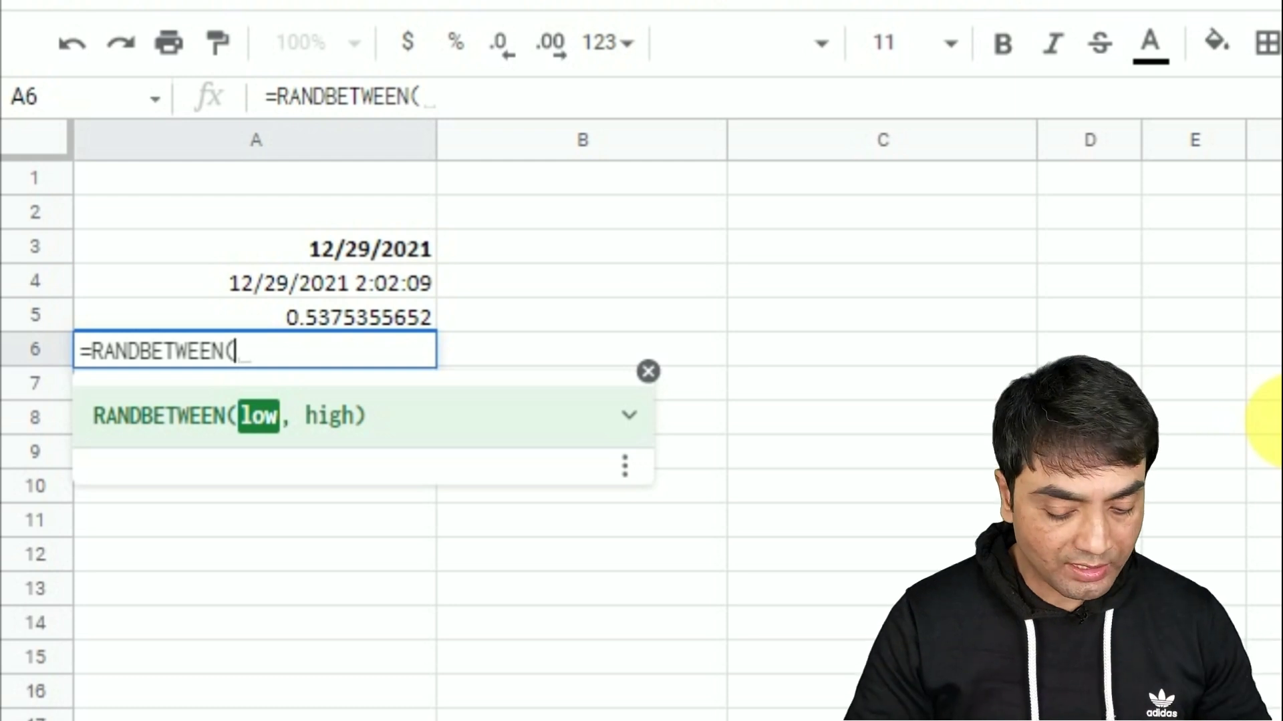
pyautogui.write(',20')
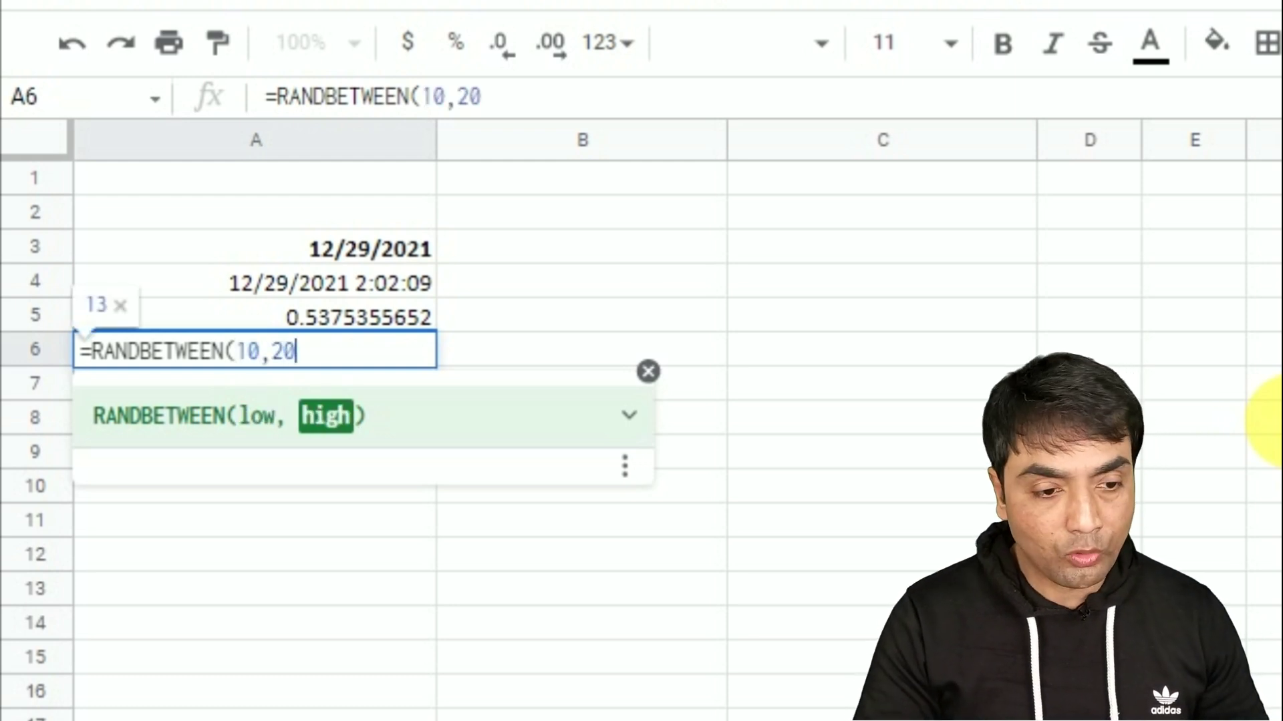
pyautogui.write(')')
pyautogui.press('Return')
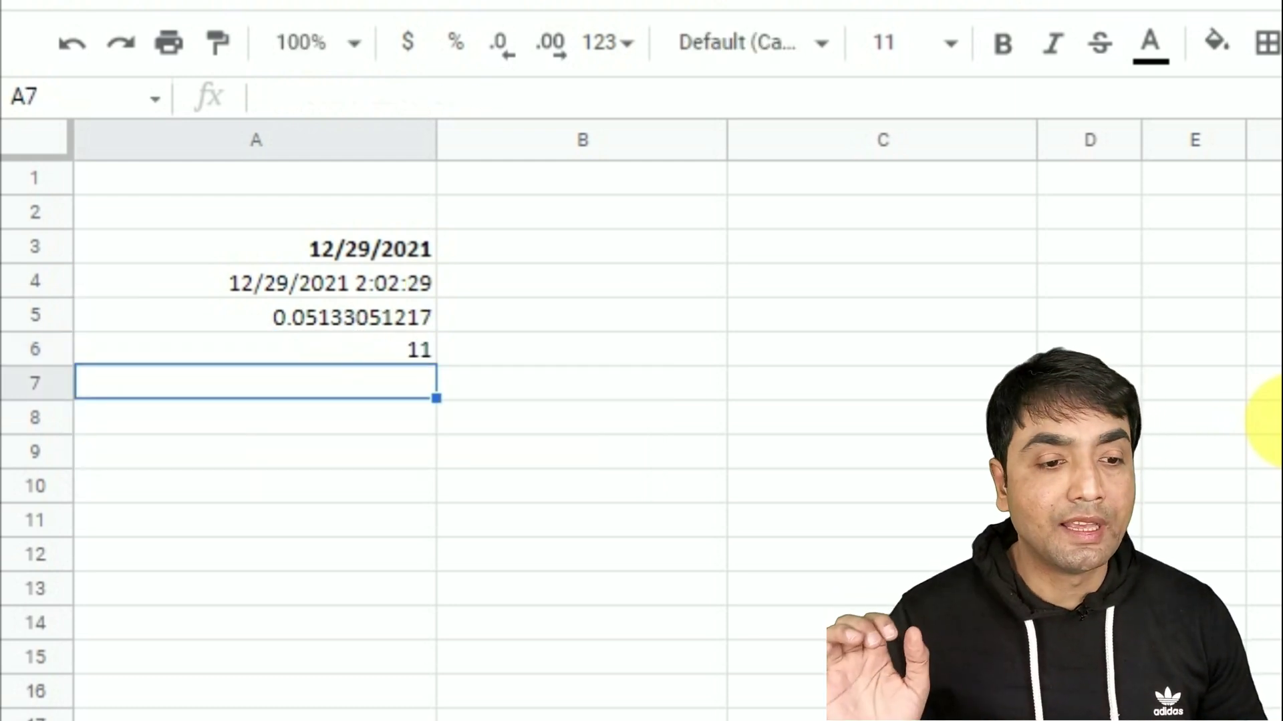
# Step: Enter =RANDBETWEEN(5,6) in cell A7 to generate a random integer between 5 and 6
pyautogui.write('=')
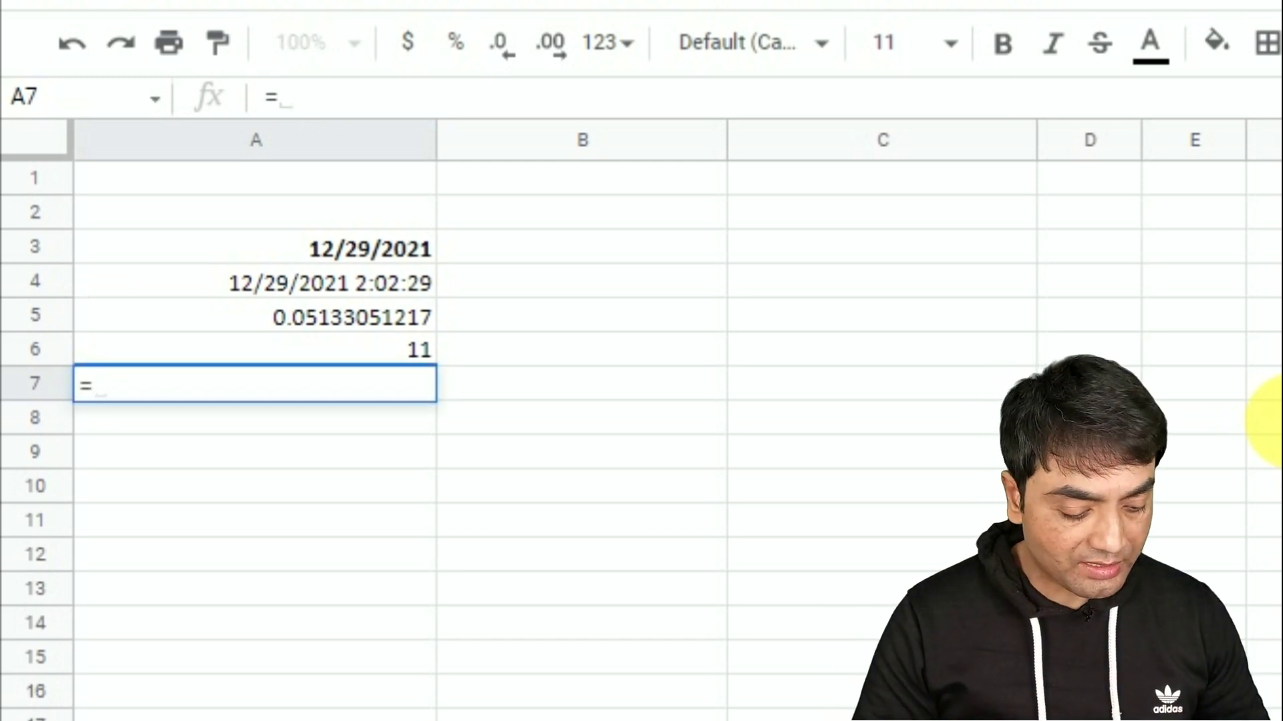
pyautogui.write('rand')
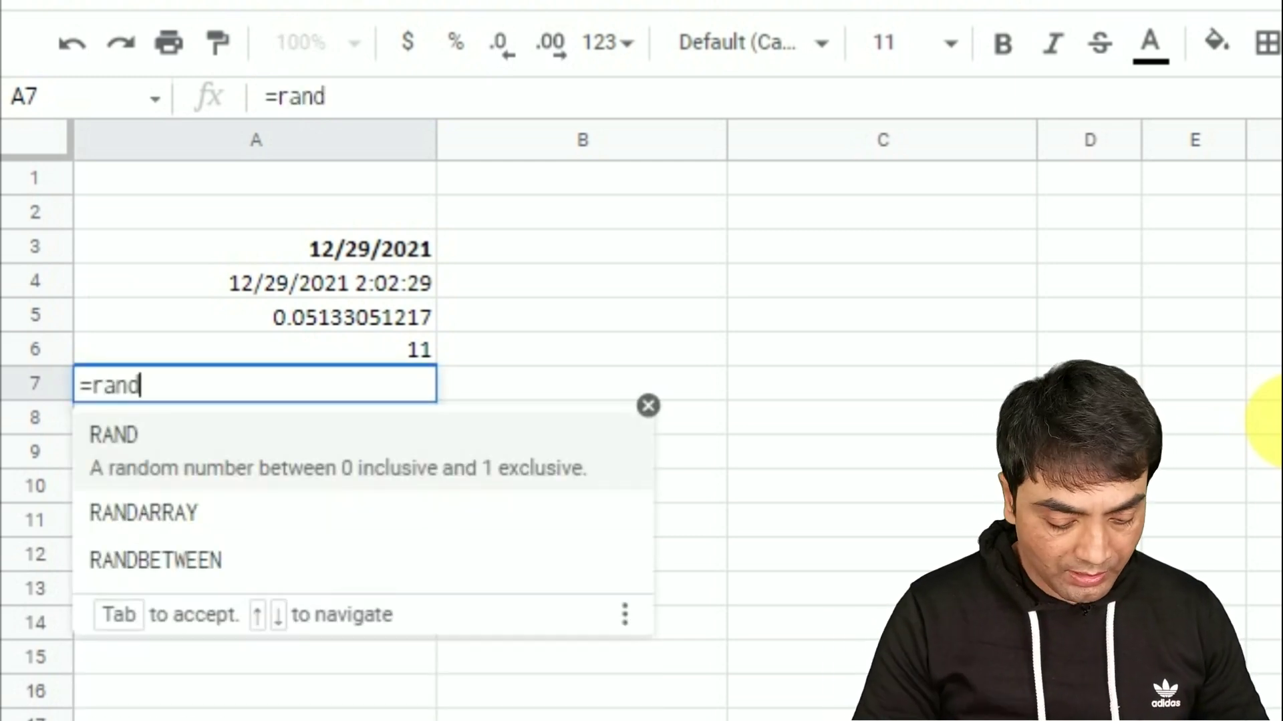
pyautogui.write('bet')
pyautogui.press('Tab')
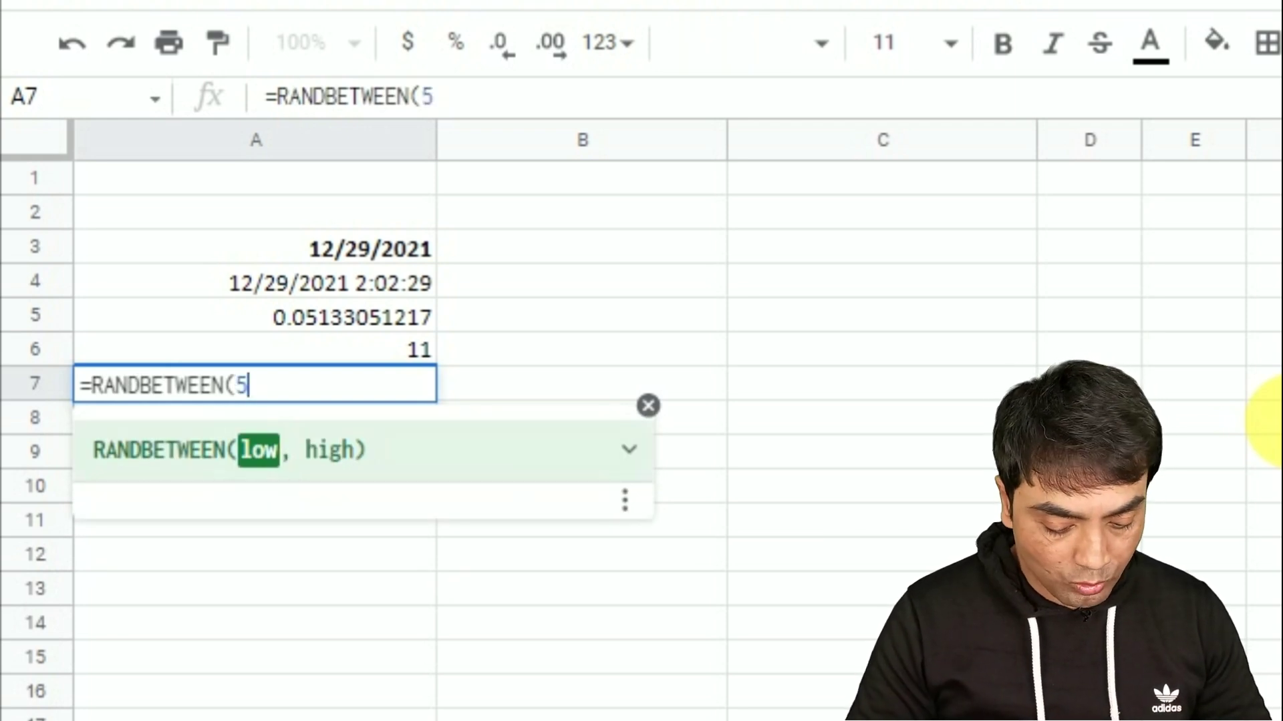
pyautogui.write('5,2)')
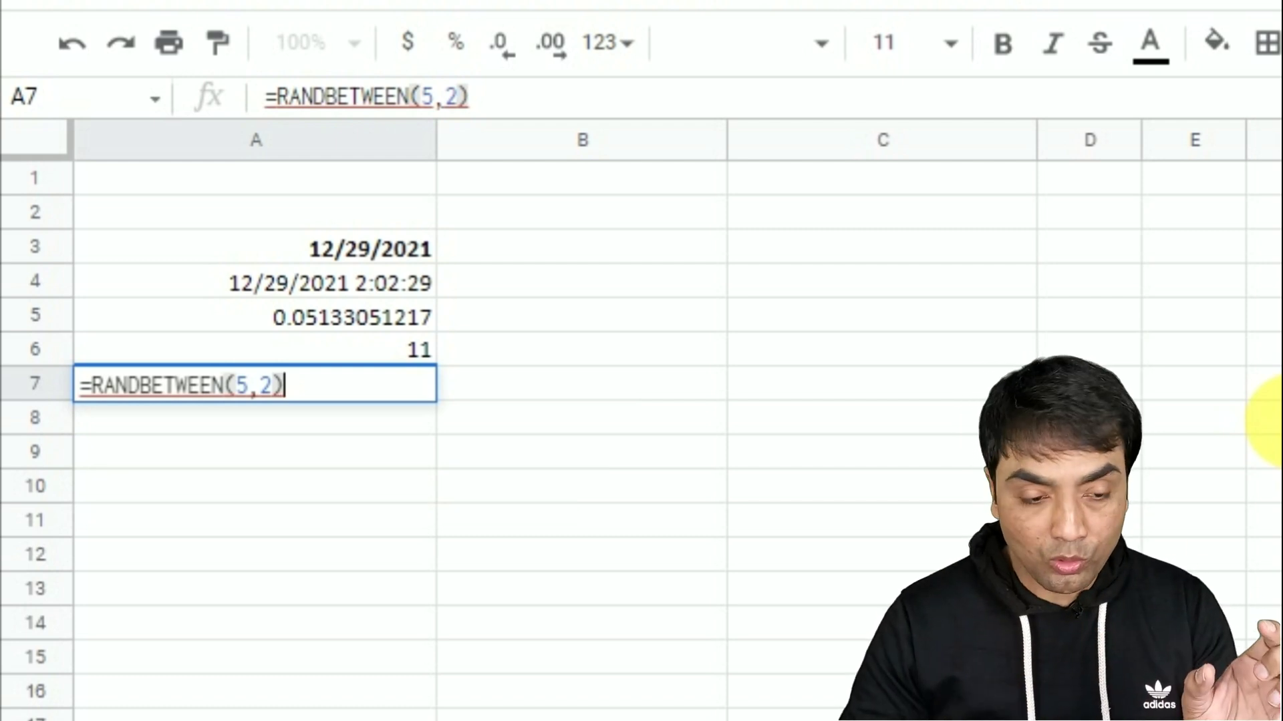
pyautogui.press('BackSpace')
pyautogui.press('BackSpace')
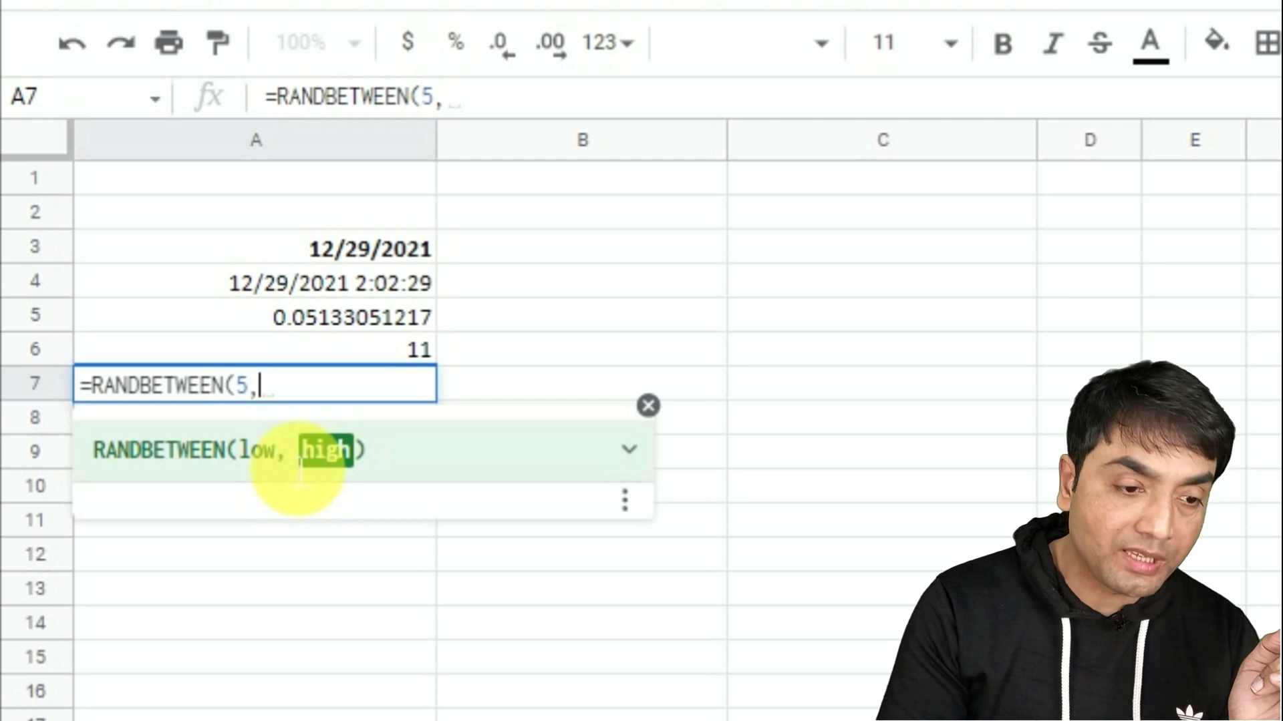
pyautogui.write(')')
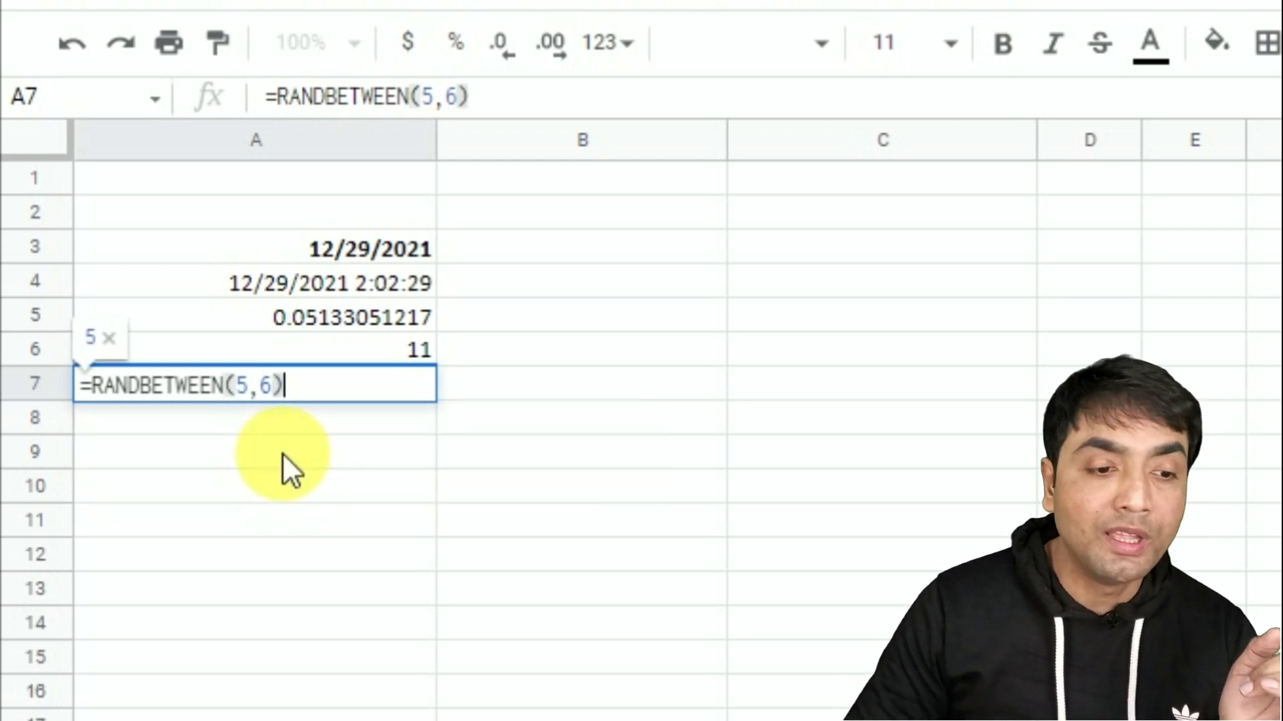
pyautogui.press('Return')
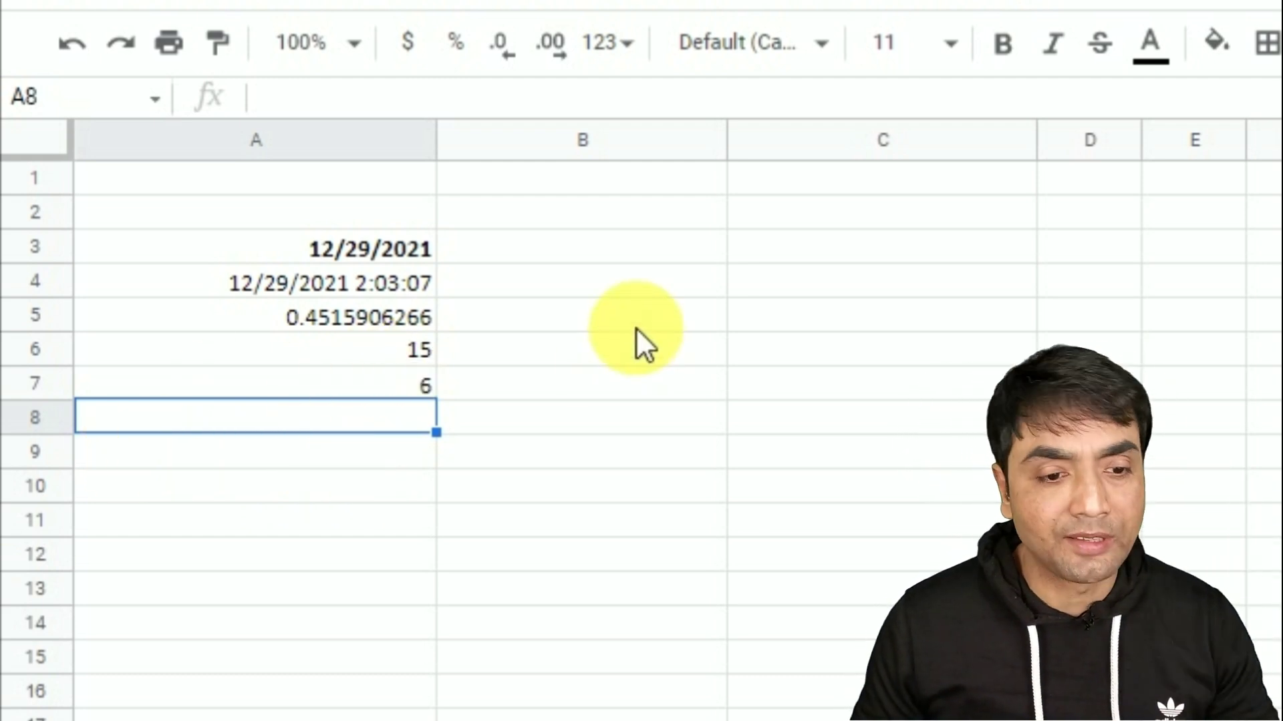
# Step: Enter =TODAY() in cell B3 and fill the formula down through B22
pyautogui.click(699, 254)
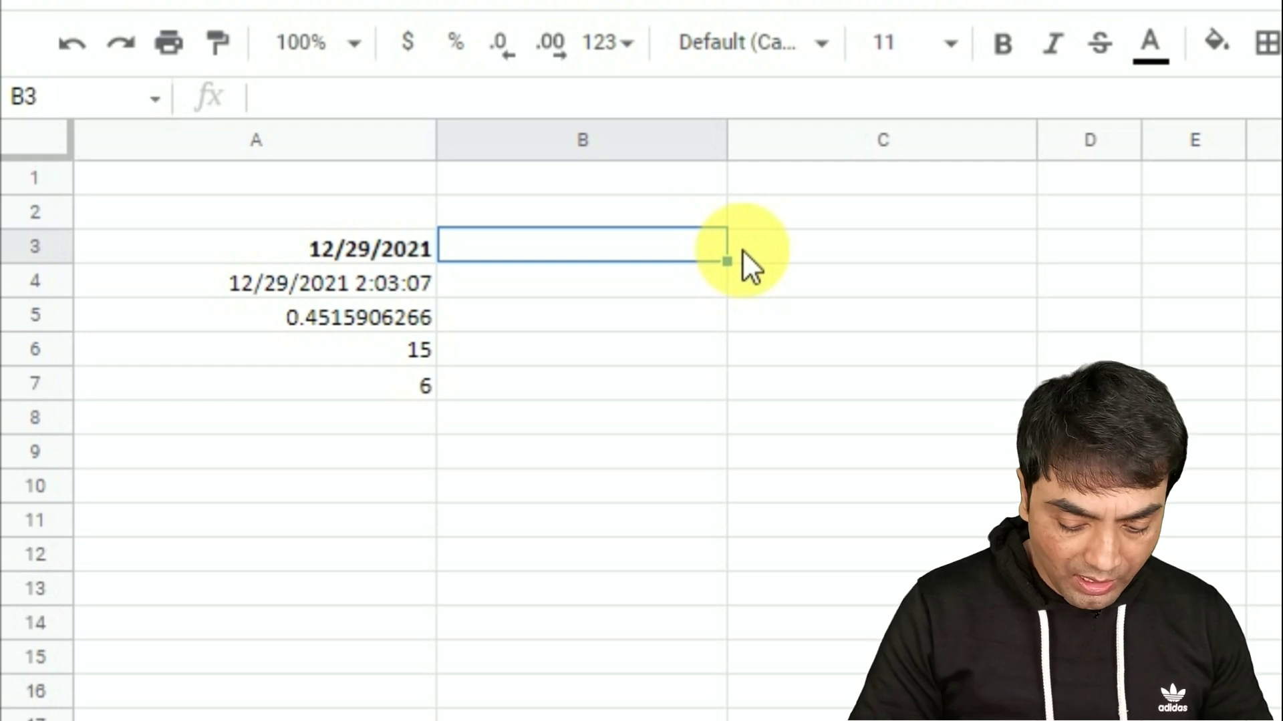
pyautogui.write('=today()')
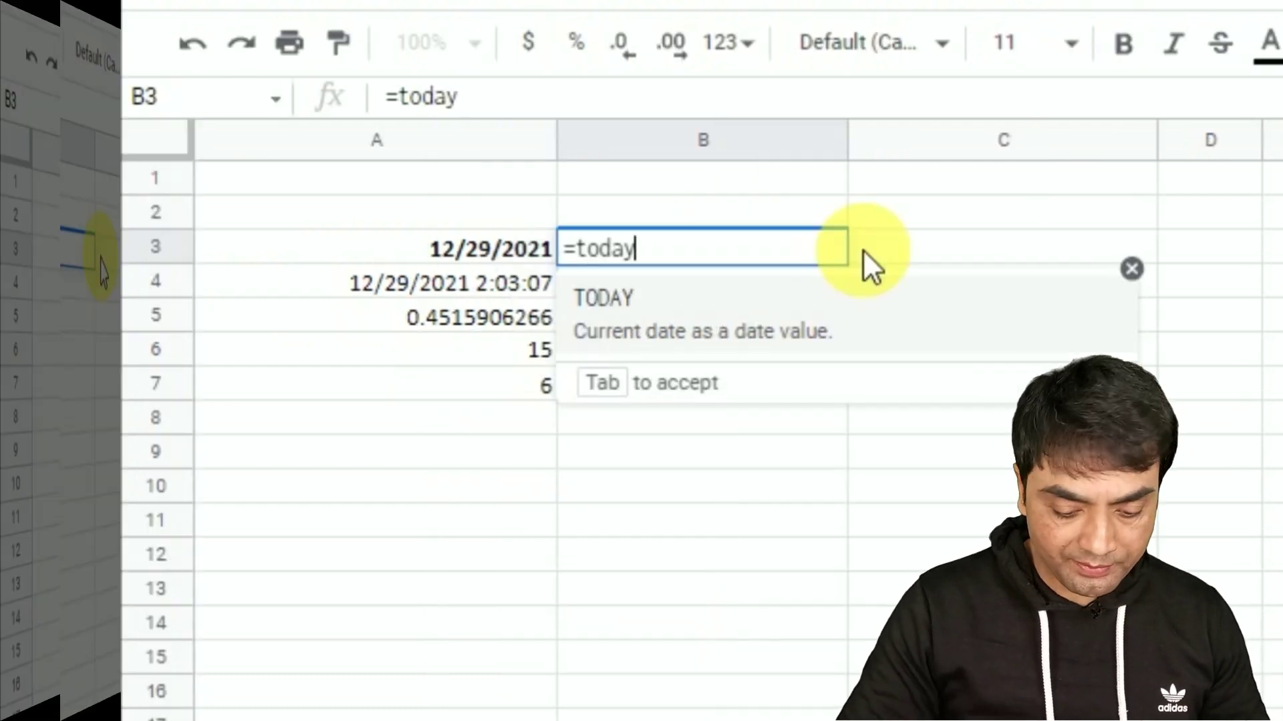
pyautogui.press('Return')
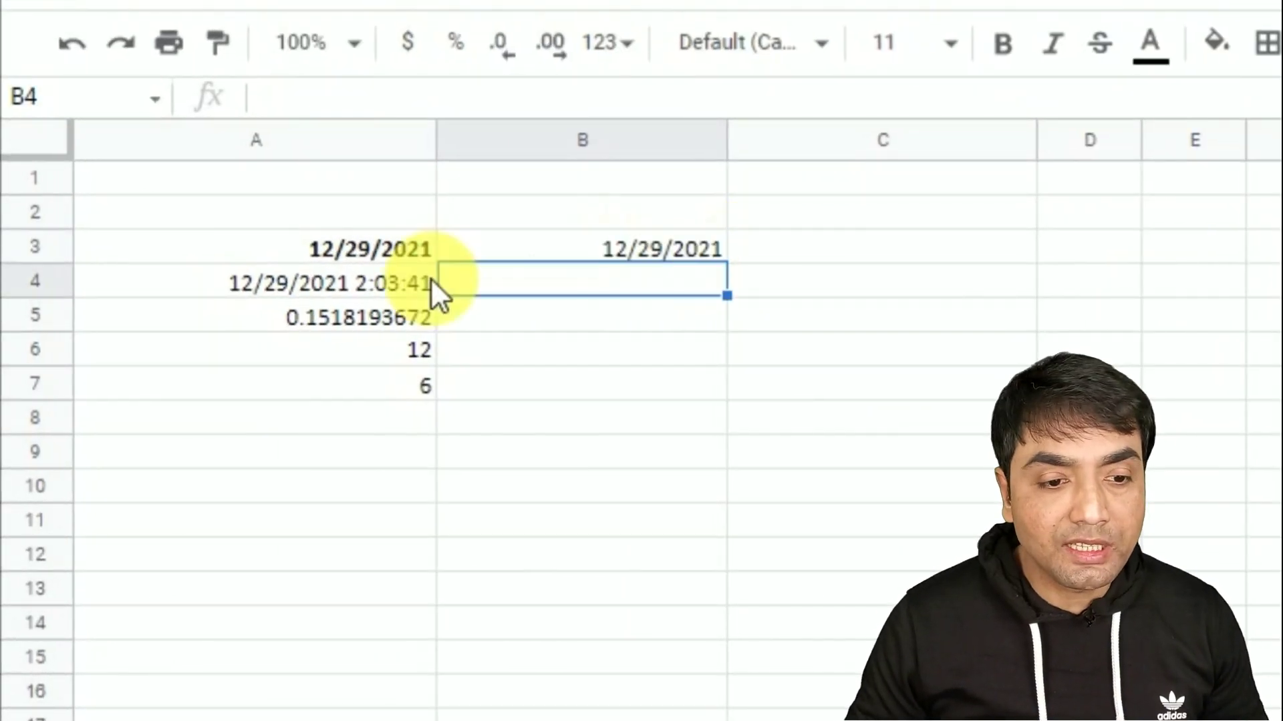
pyautogui.click(695, 249)
pyautogui.moveTo(727, 262); pyautogui.dragTo(808, 720)
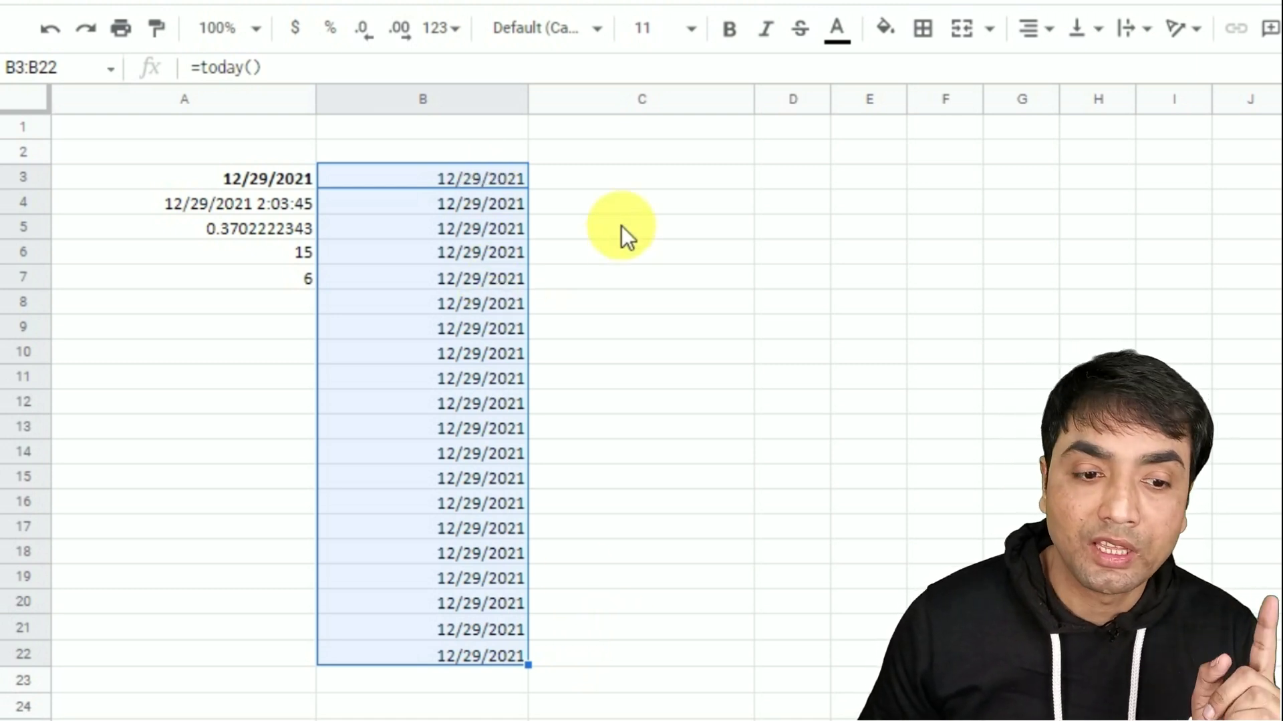
# Step: Examine the formulas in the filled cells of column B, going from B4 down to B13
pyautogui.click(619, 187)
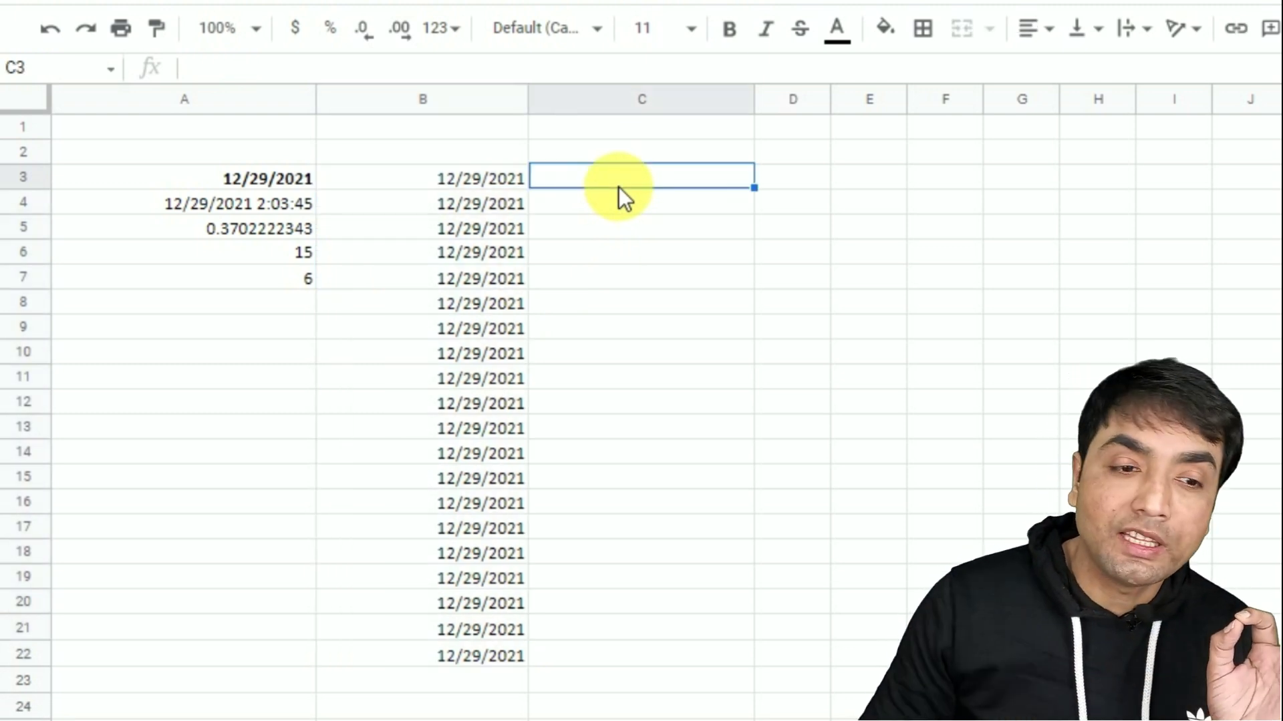
pyautogui.click(523, 198)
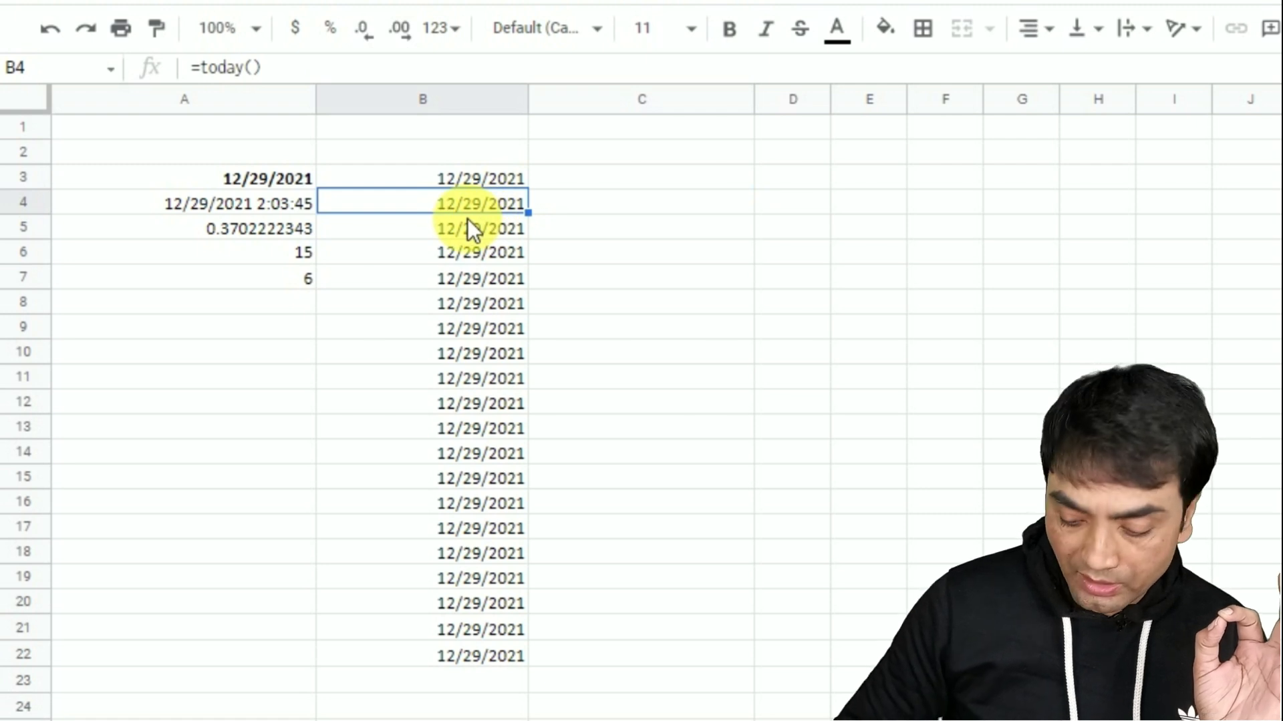
pyautogui.press('Down')
pyautogui.press('Down')
pyautogui.press('Down')
pyautogui.press('Down')
pyautogui.press('Down')
pyautogui.press('Down')
pyautogui.press('Down')
pyautogui.press('Down')
pyautogui.press('Down')
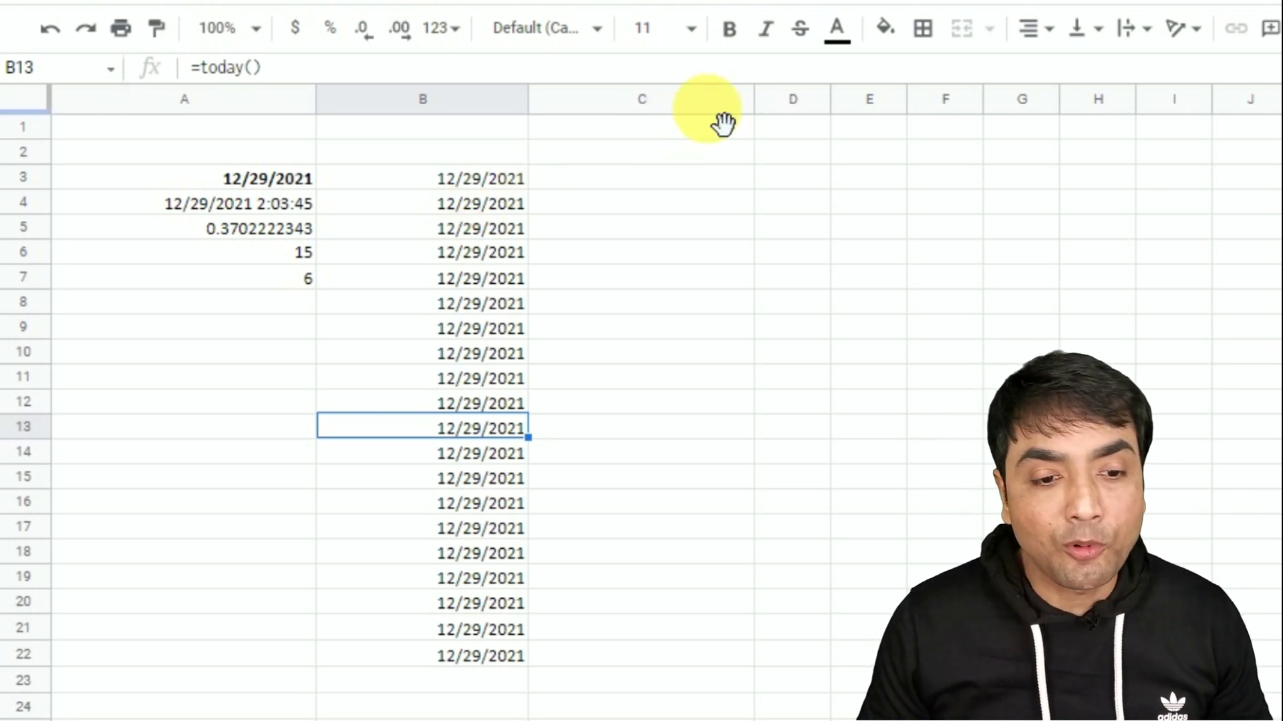
# Step: Enter a single =TODAY() formula in cell C3
pyautogui.click(651, 180)
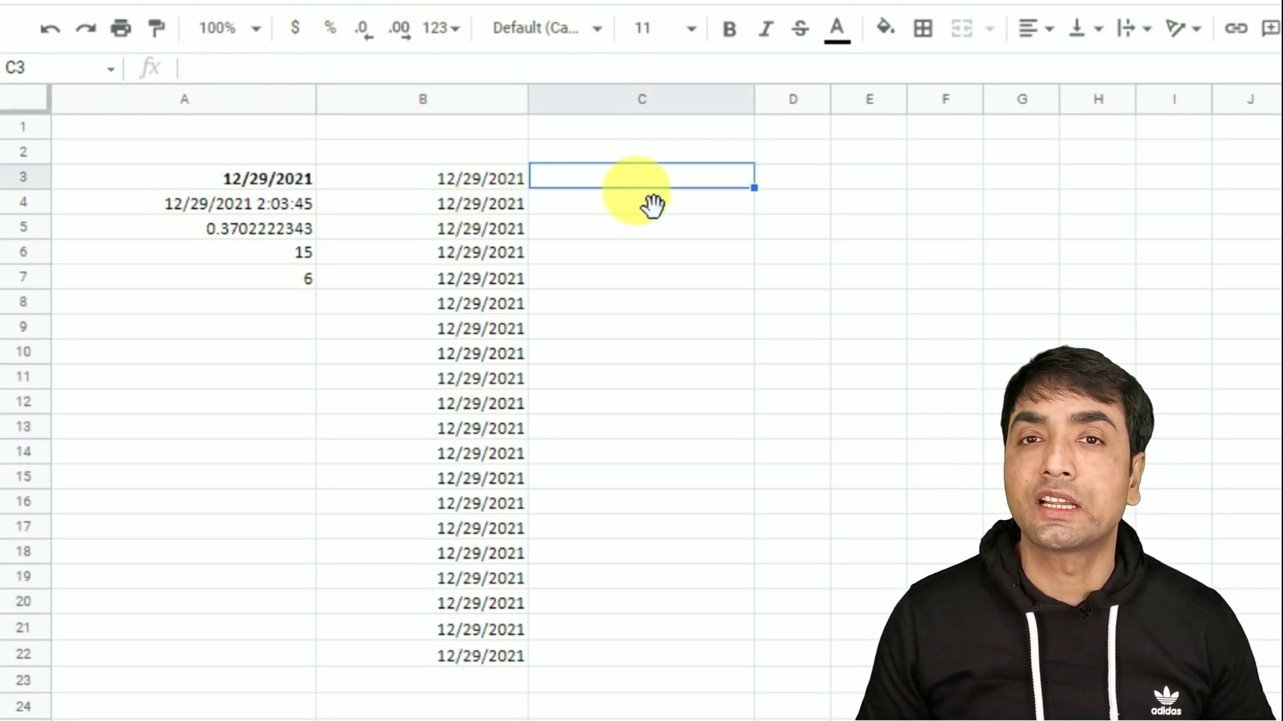
pyautogui.write('=today')
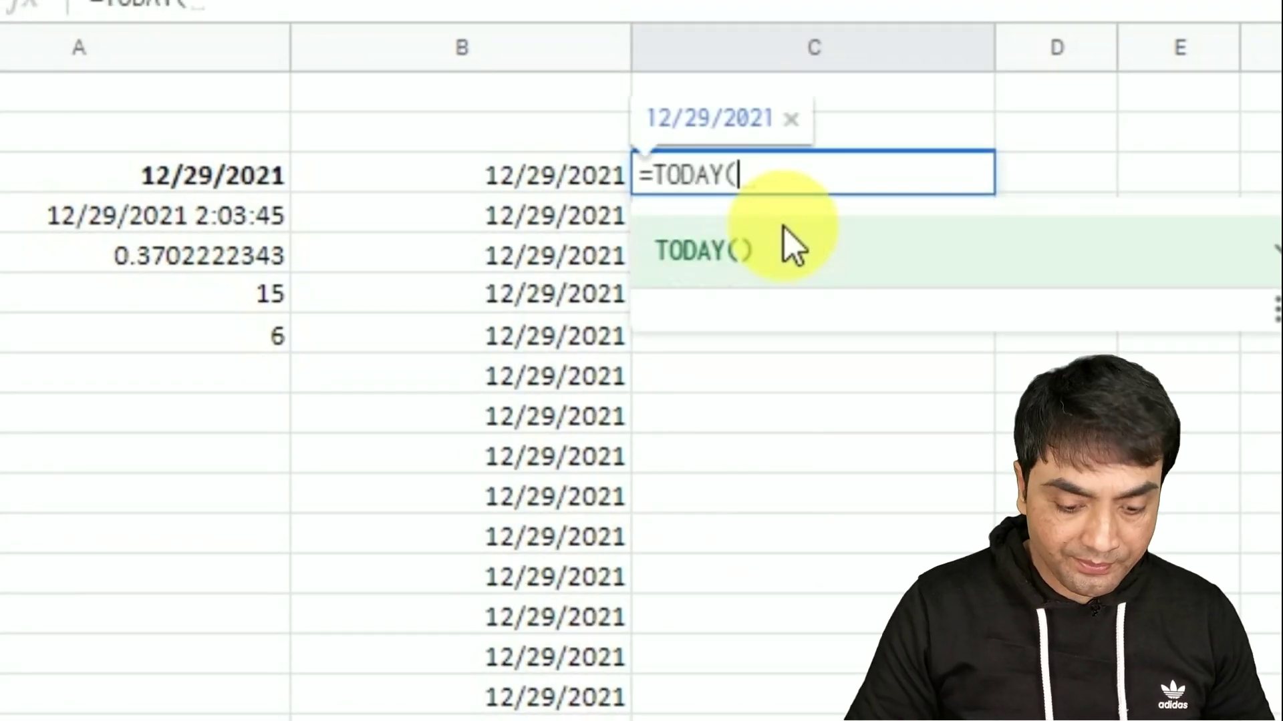
pyautogui.press('Return')
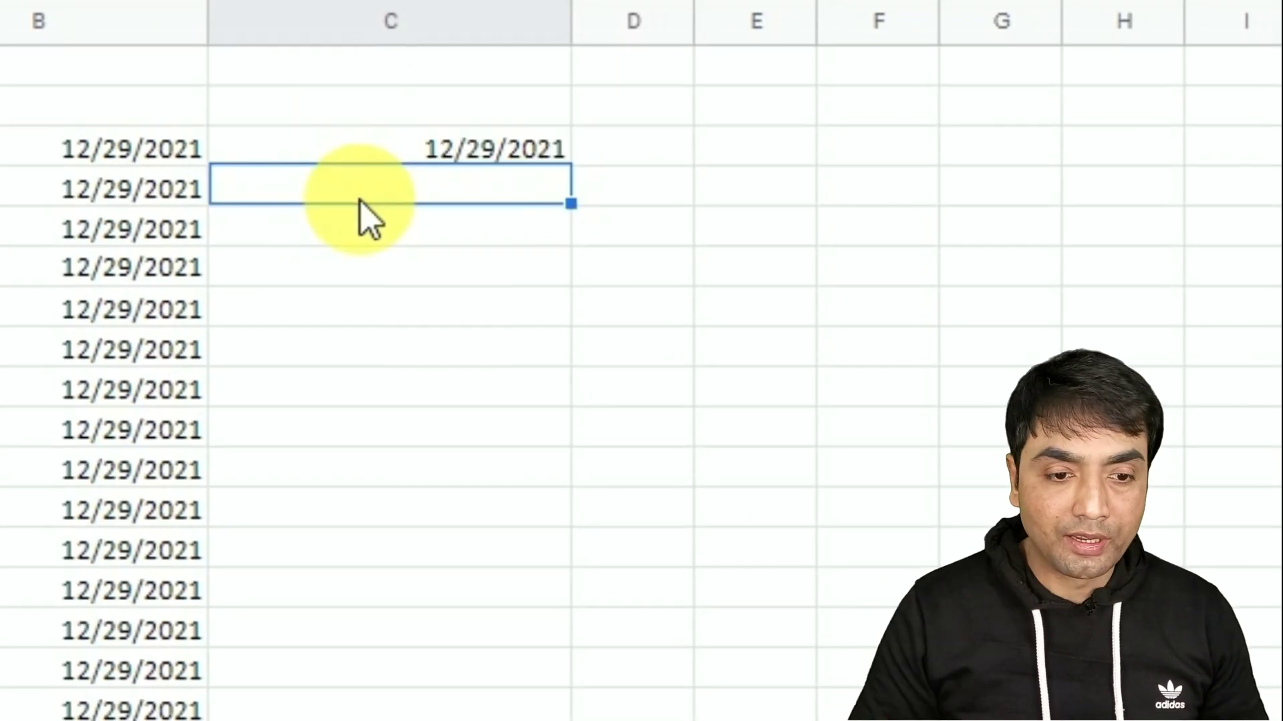
# Step: Enter =$C$3 in cell C4 as an absolute reference to the date cell above it
pyautogui.write('=')
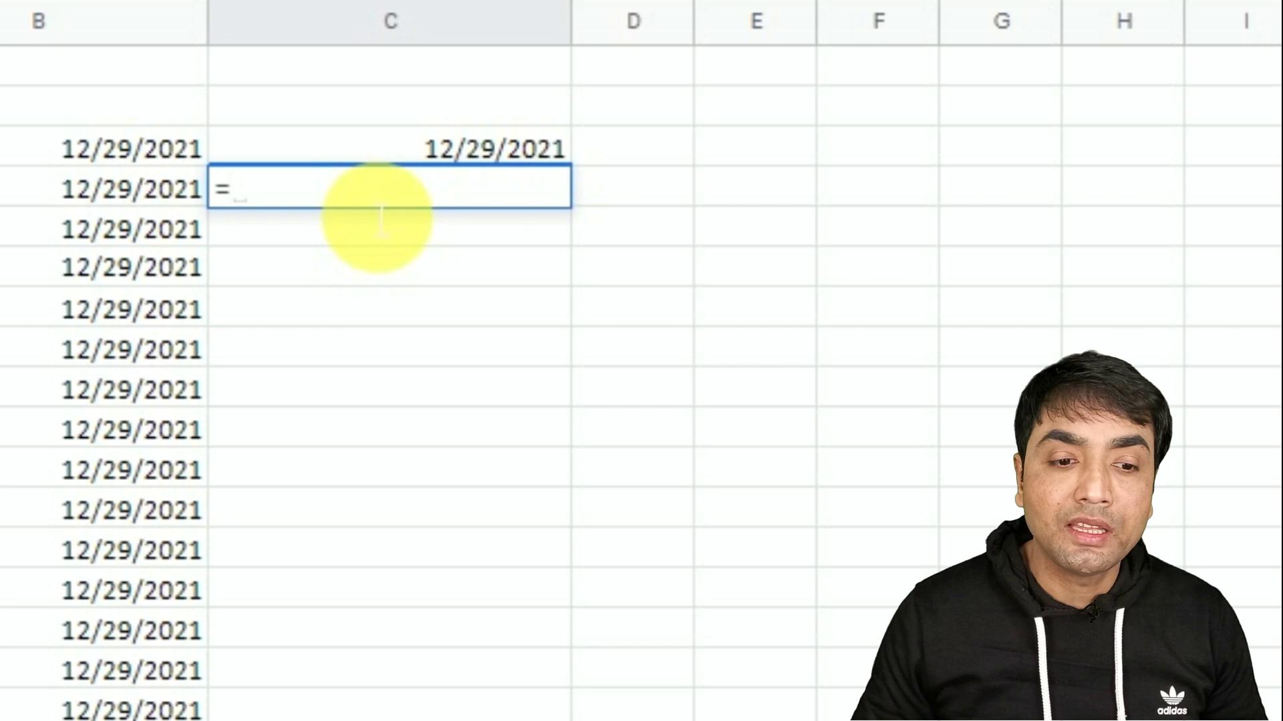
pyautogui.click(426, 144)
pyautogui.press('F4')
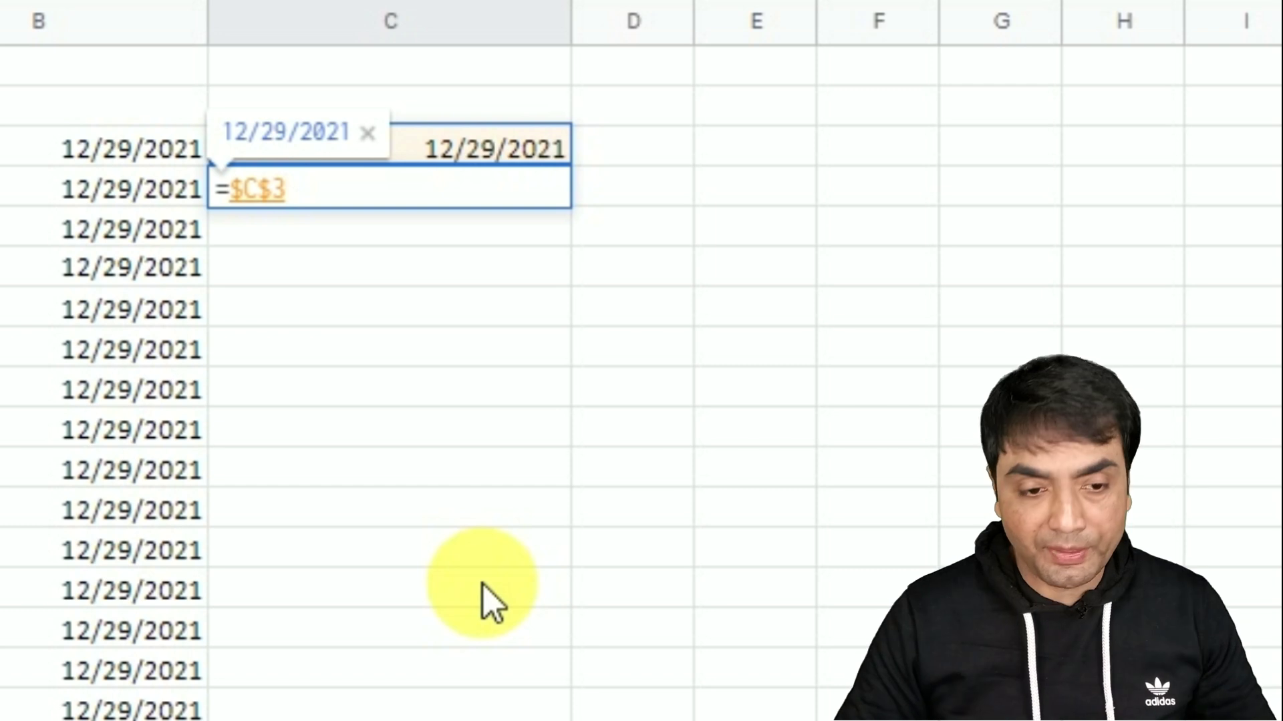
pyautogui.press('Return')
# Step: Fill the absolute reference from C4 down through C22, matching the extent of column B
pyautogui.press('Up')
pyautogui.hotkey('shift', 'Down')
pyautogui.hotkey('shift', 'Down')
pyautogui.hotkey('shift', 'Down')
pyautogui.hotkey('shift', 'Down')
pyautogui.hotkey('shift', 'Down')
pyautogui.hotkey('shift', 'Down')
pyautogui.hotkey('shift', 'Down')
pyautogui.hotkey('shift', 'Down')
pyautogui.hotkey('shift', 'Down')
pyautogui.hotkey('shift', 'Down')
pyautogui.hotkey('shift', 'Down')
pyautogui.hotkey('shift', 'Down')
pyautogui.hotkey('shift', 'Down')
pyautogui.hotkey('shift', 'Down')
pyautogui.hotkey('shift', 'Down')
pyautogui.hotkey('shift', 'Down')
pyautogui.hotkey('shift', 'Down')
pyautogui.hotkey('shift', 'Down')
pyautogui.hotkey('shift', 'Down')
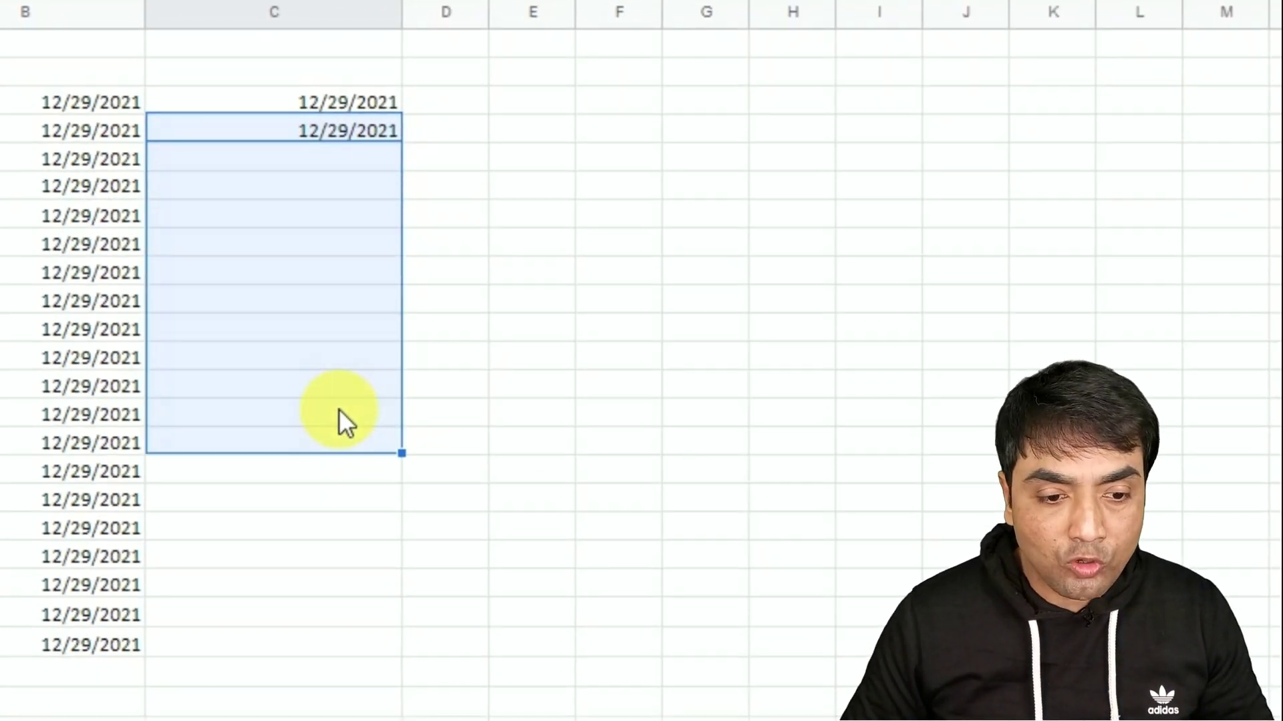
pyautogui.hotkey('shift', 'Up')
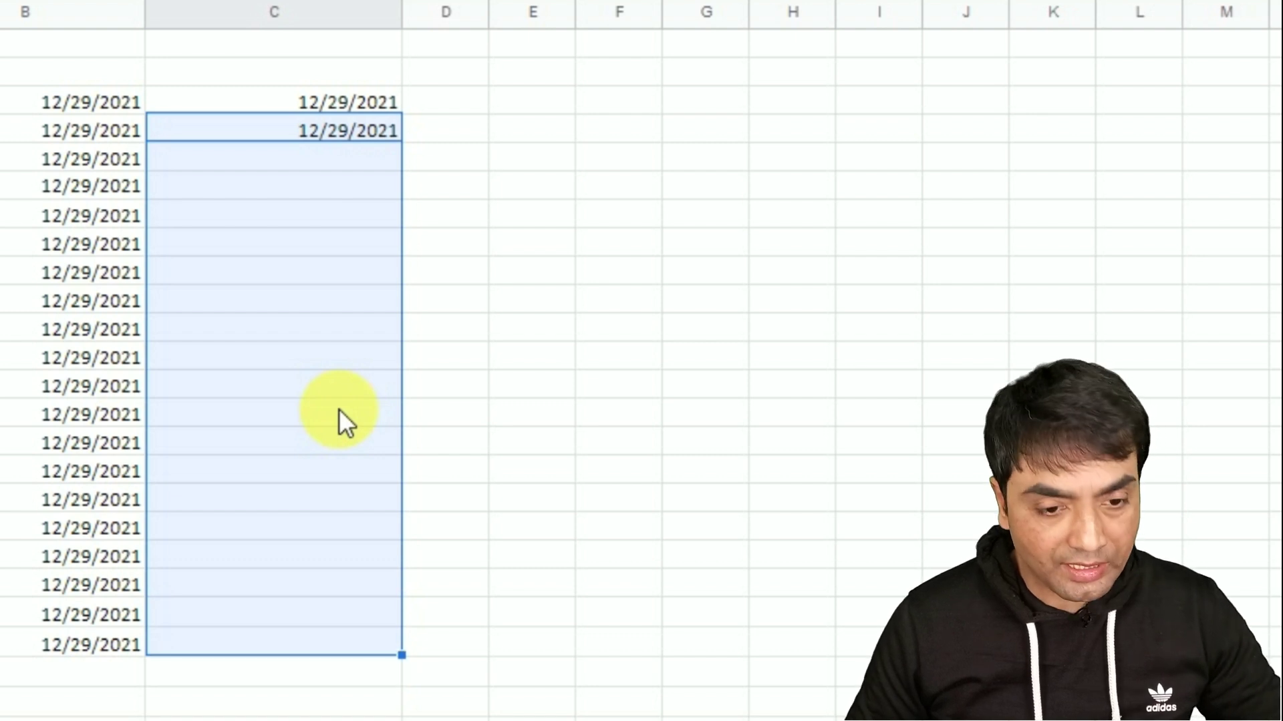
pyautogui.hotkey('ctrl', 'd')
pyautogui.click(271, 272)
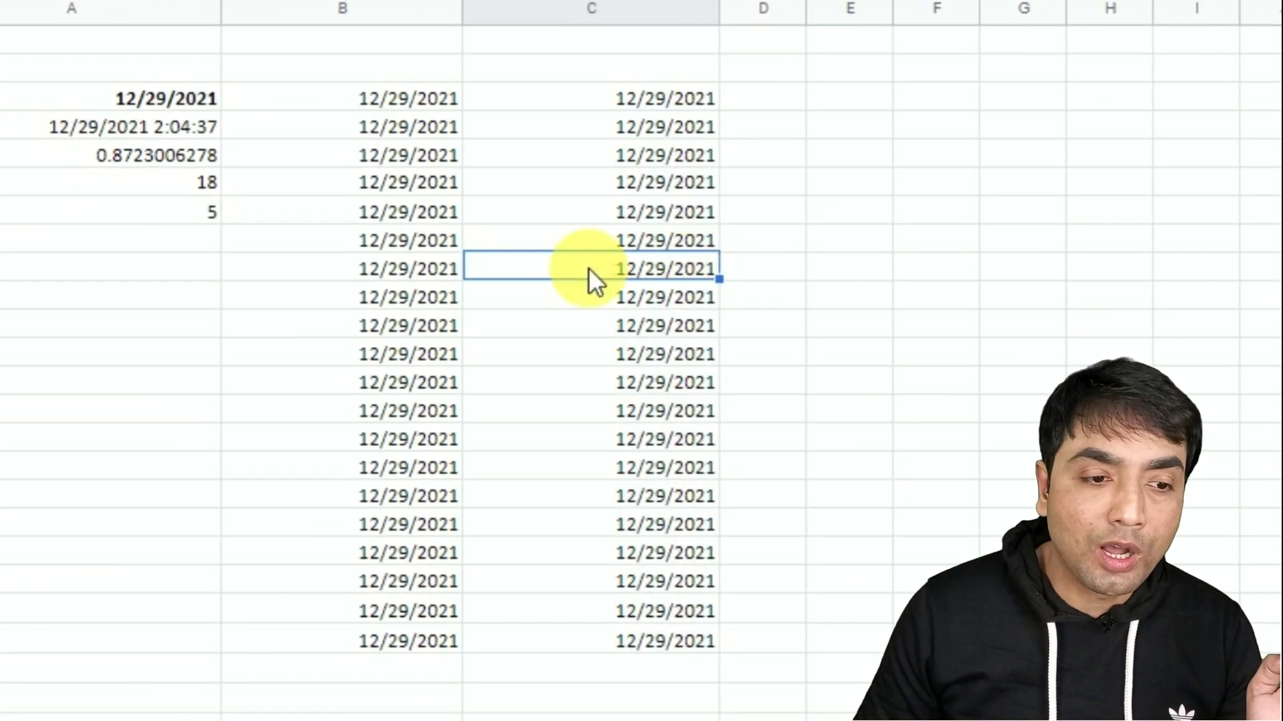
pyautogui.click(406, 192)
pyautogui.click(660, 212)
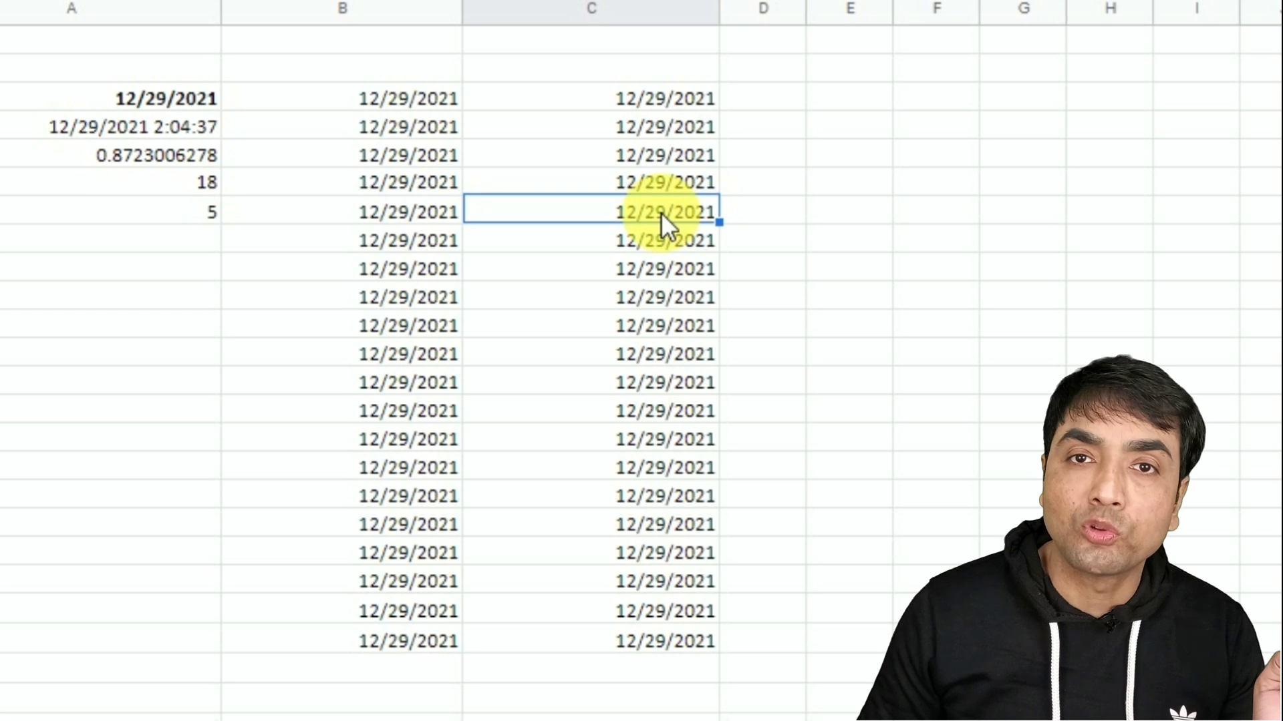
# Step: Compare the date cell C3 with the repeated formulas in cells B4, B6, B9 and B11
pyautogui.click(660, 103)
pyautogui.click(404, 135)
pyautogui.click(412, 185)
pyautogui.click(414, 267)
pyautogui.click(414, 324)
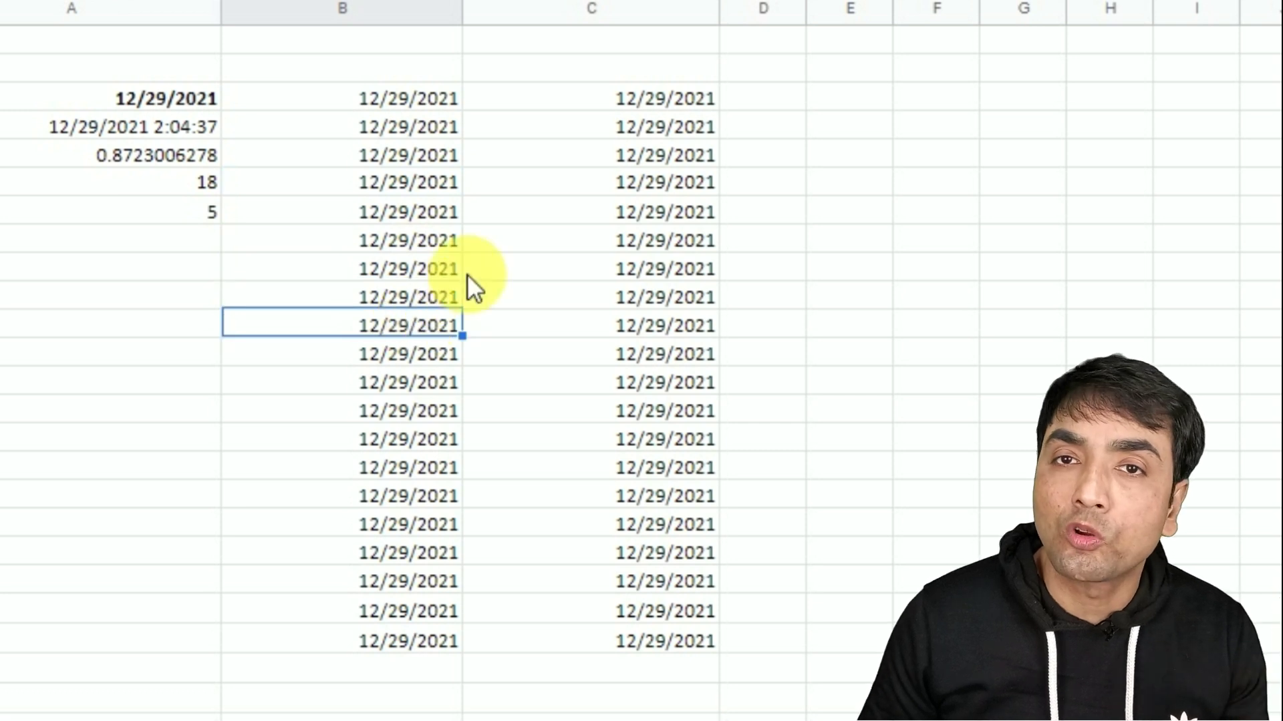
# Step: Re-enter the absolute reference =$C$3 in C4 and check it against cells B7 and C6
pyautogui.click(662, 123)
pyautogui.write('=$C$3')
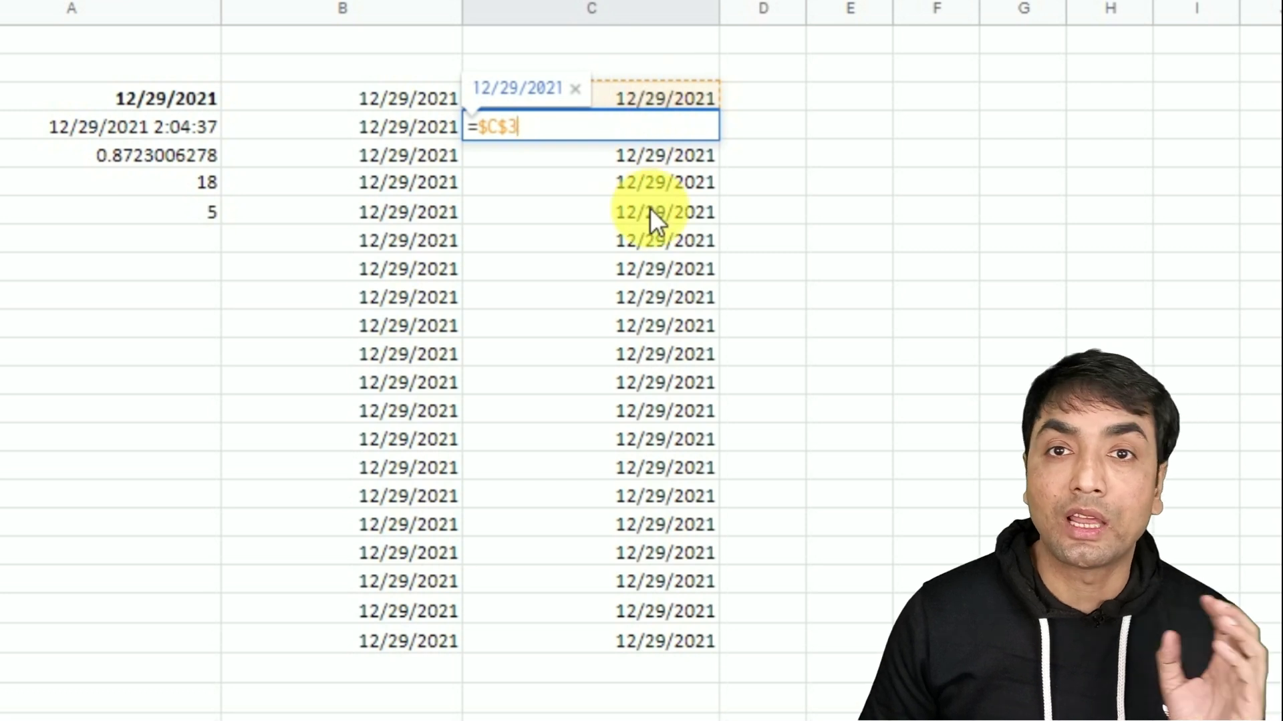
pyautogui.hotkey('ctrl', 'Return')
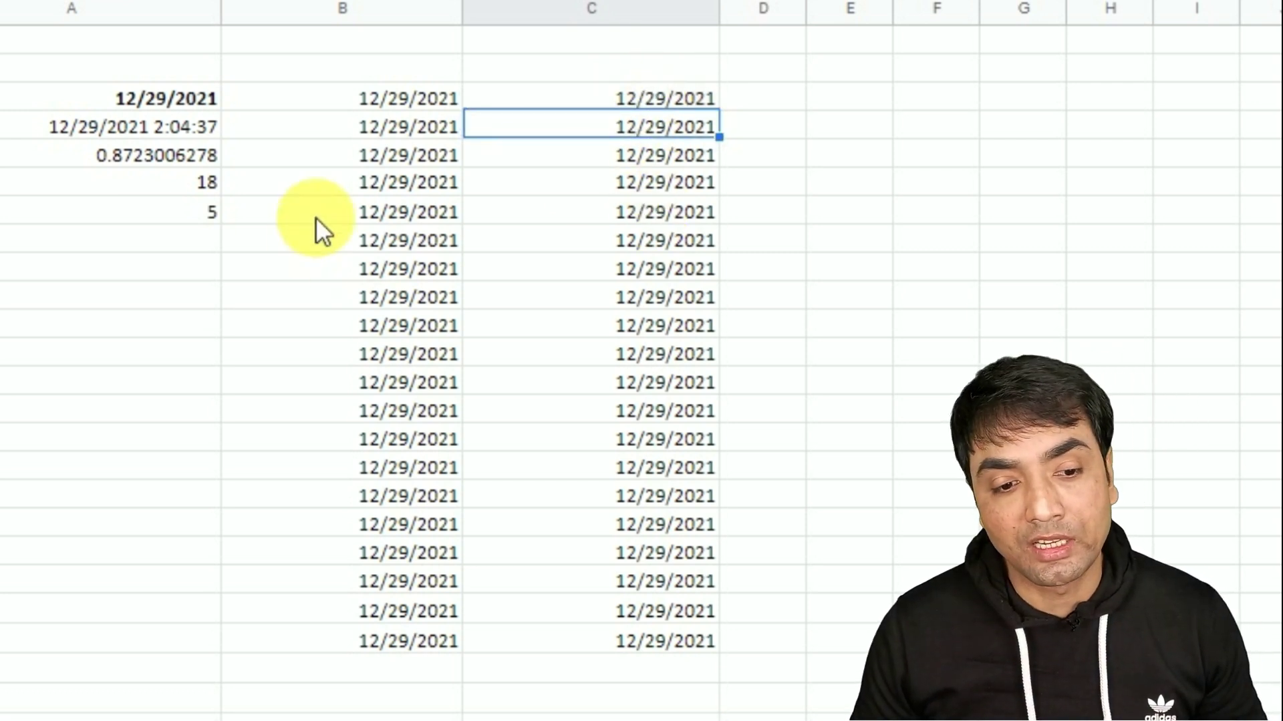
pyautogui.click(355, 209)
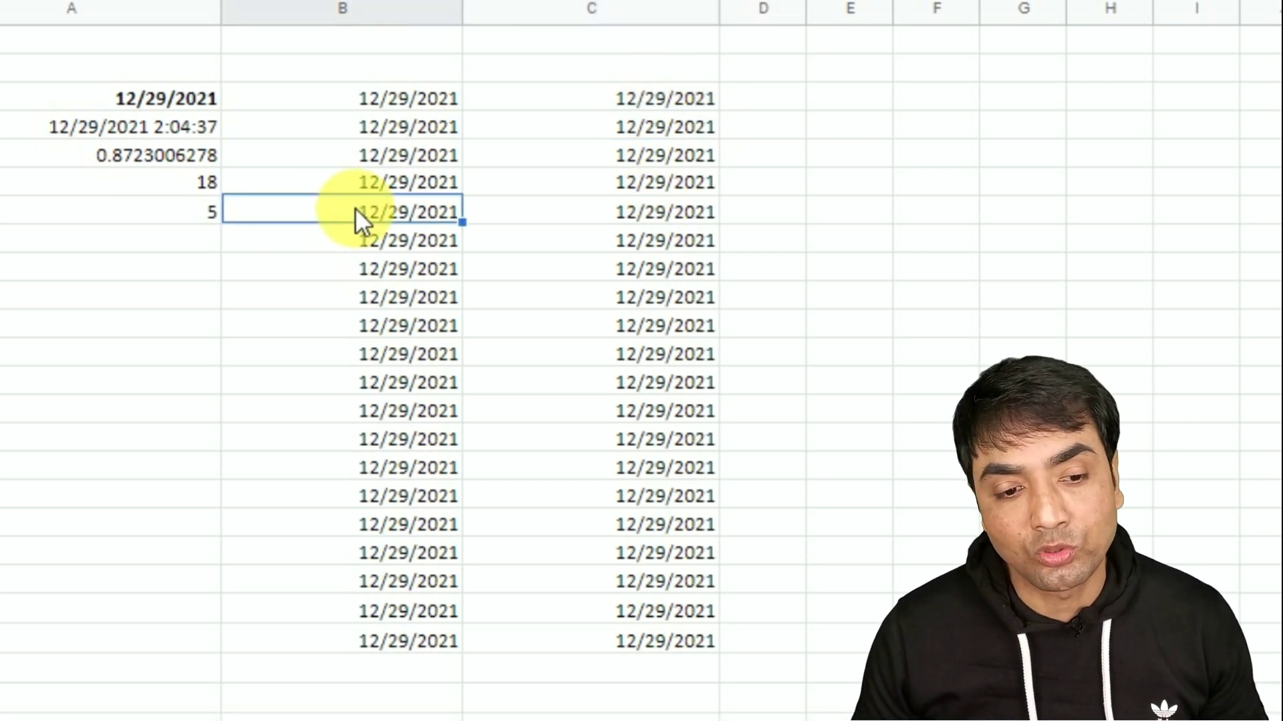
pyautogui.click(687, 182)
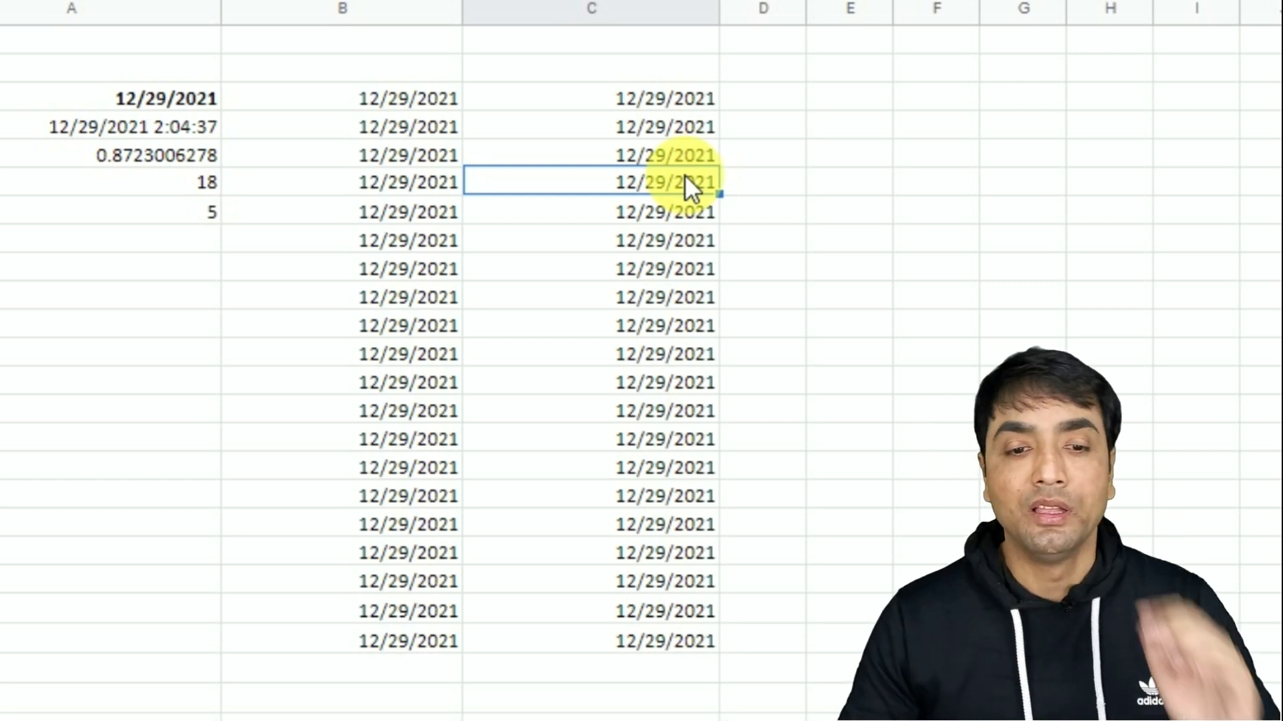
# Step: Enter the numbers 34, 343, 4, 34, 3, 43, 4, 34, 3 and 4 down column J from J3 to J12
pyautogui.click(898, 96)
pyautogui.click(518, 143)
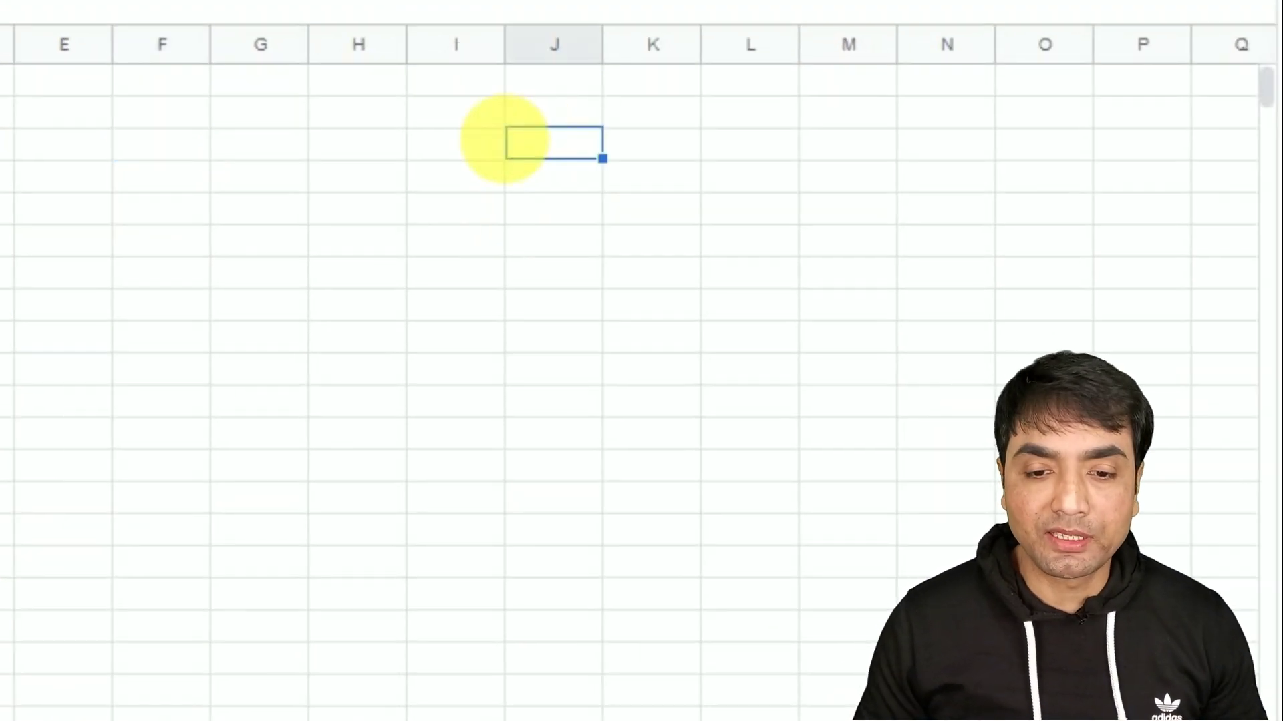
pyautogui.hotkey('shift', 'Down')
pyautogui.hotkey('shift', 'Down')
pyautogui.hotkey('shift', 'Down')
pyautogui.hotkey('shift', 'Down')
pyautogui.hotkey('shift', 'Down')
pyautogui.hotkey('shift', 'Down')
pyautogui.hotkey('shift', 'Down')
pyautogui.hotkey('shift', 'Down')
pyautogui.hotkey('shift', 'Down')
pyautogui.hotkey('shift', 'Down')
pyautogui.hotkey('shift', 'Down')
pyautogui.hotkey('shift', 'Down')
pyautogui.hotkey('shift', 'Down')
pyautogui.hotkey('shift', 'Down')
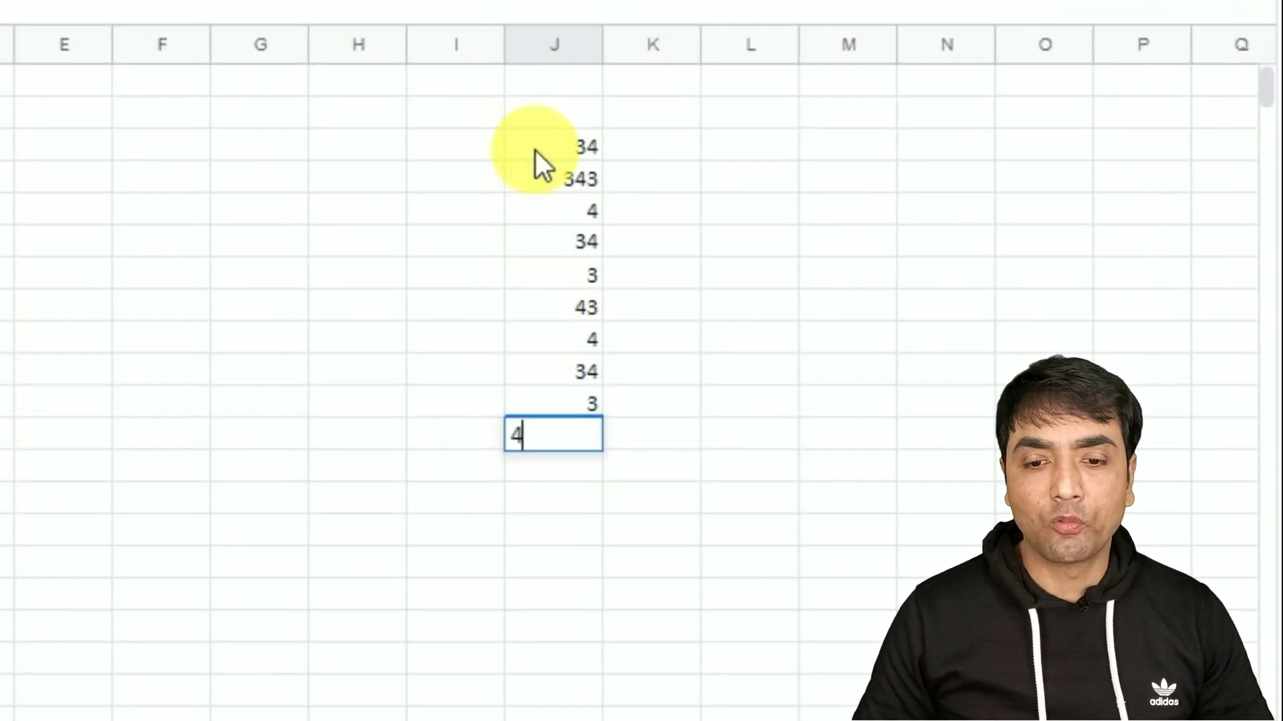
pyautogui.click(487, 472)
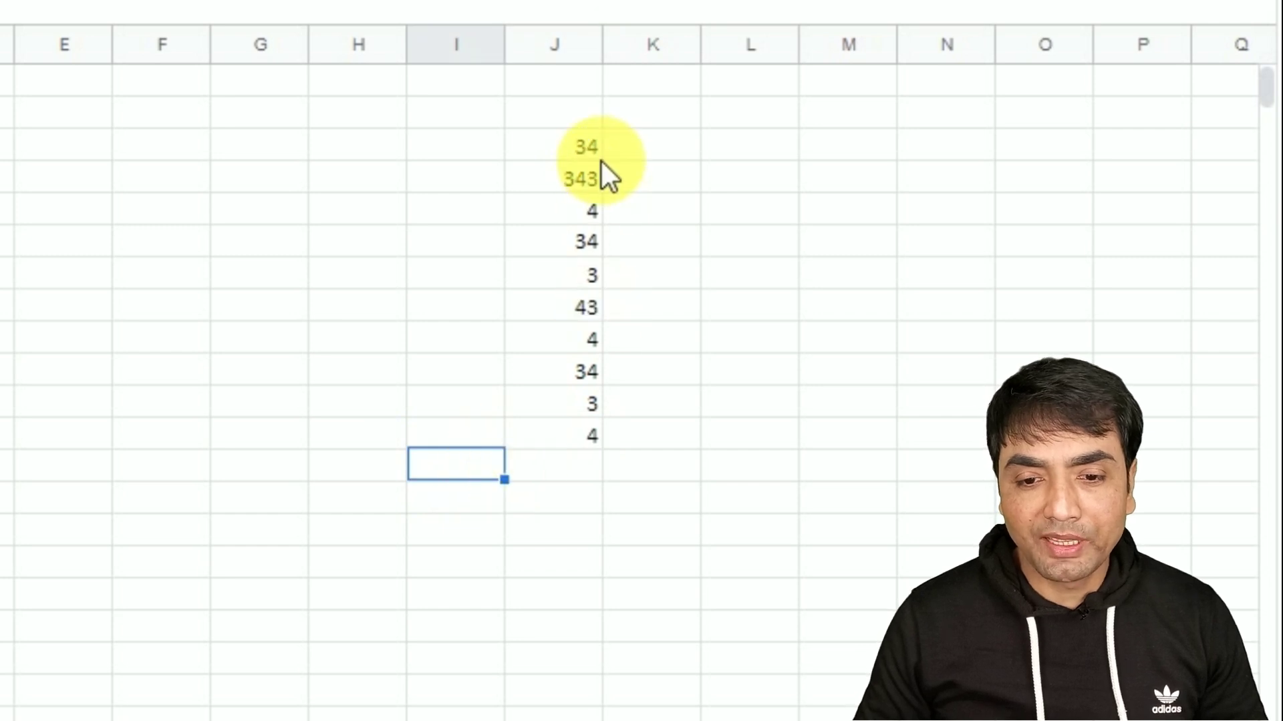
# Step: Enter =SUM(J3:J12) in cell H4 to total the numbers in column J
pyautogui.click(339, 175)
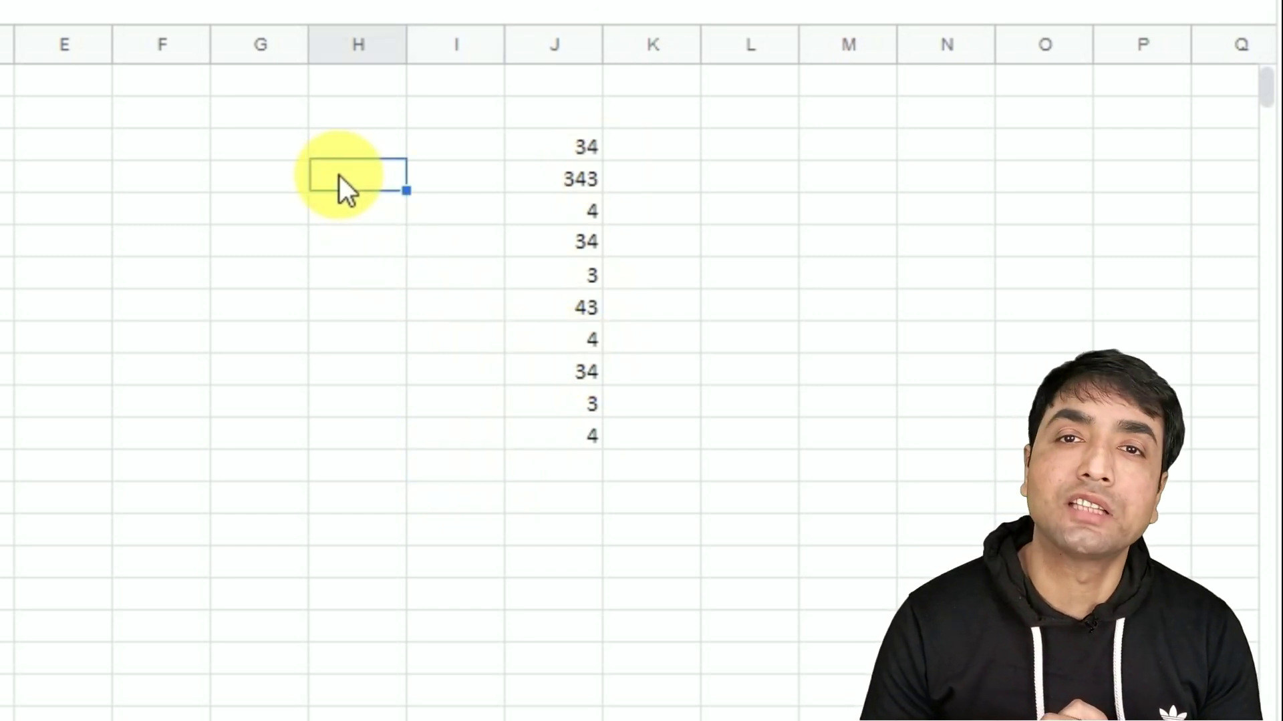
pyautogui.write('=')
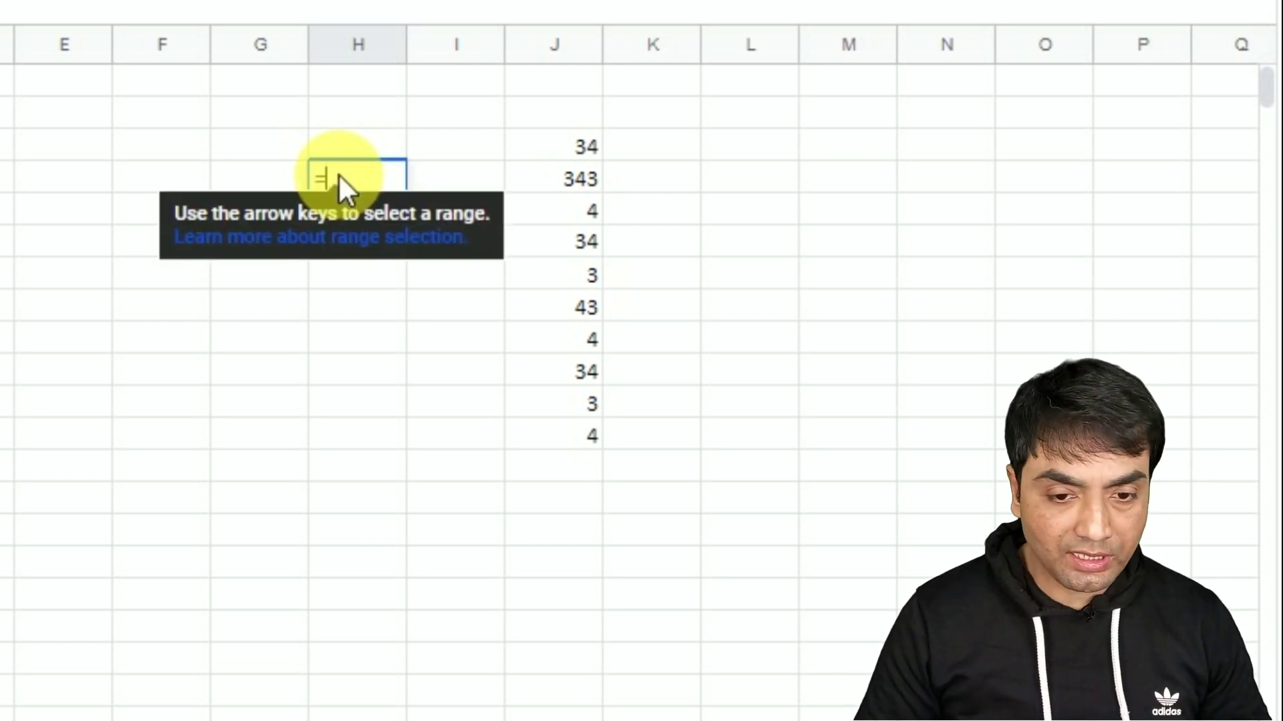
pyautogui.write('sum')
pyautogui.press('Tab')
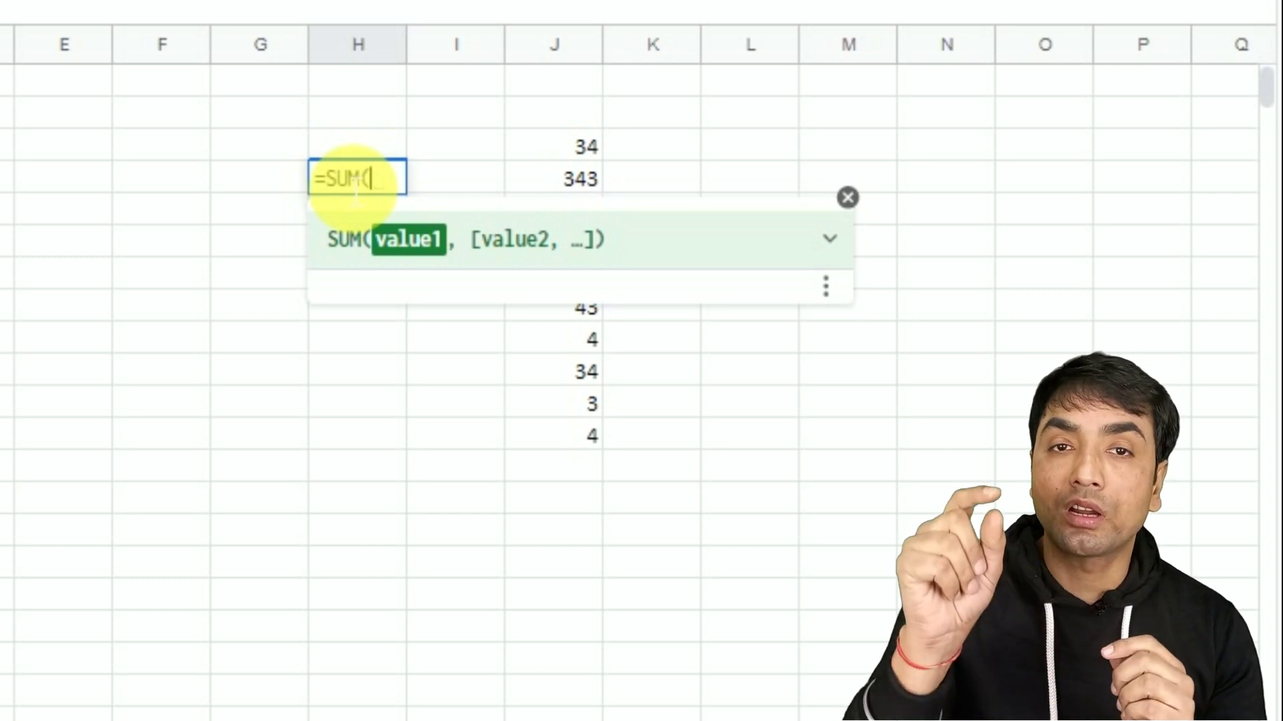
pyautogui.click(550, 146)
pyautogui.hotkey('ctrl', 'shift', 'Down')
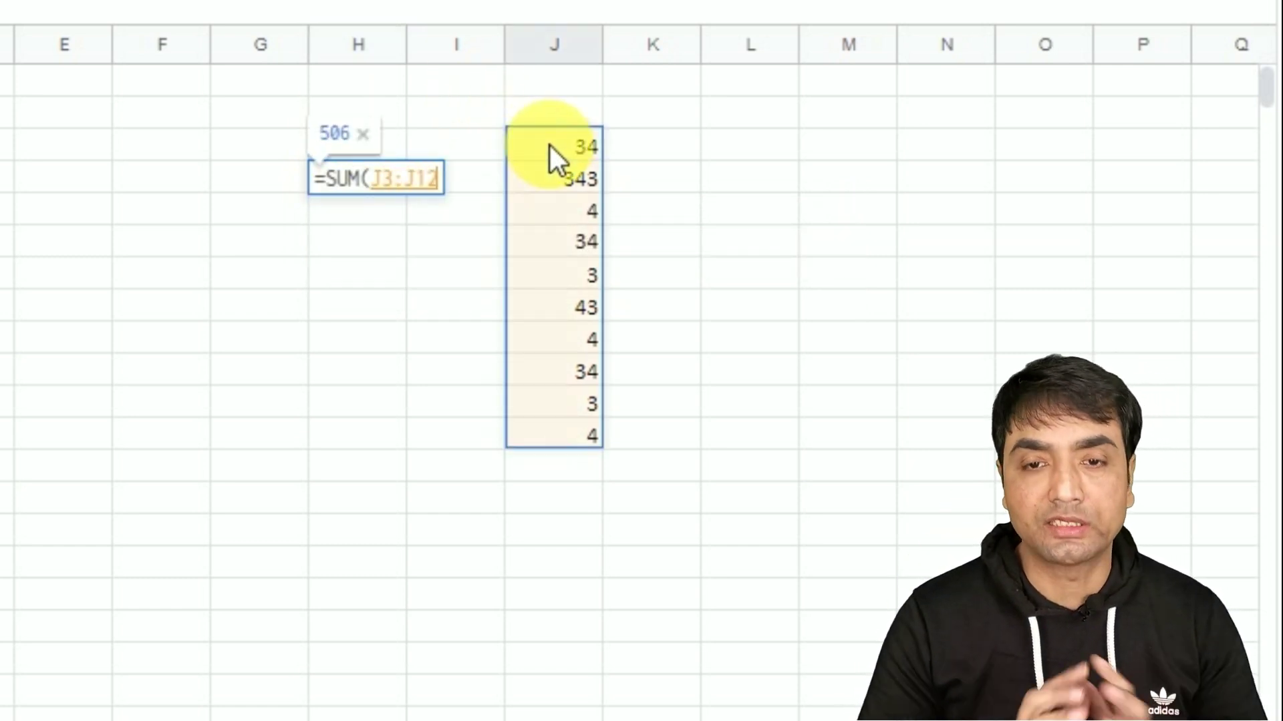
pyautogui.write(')')
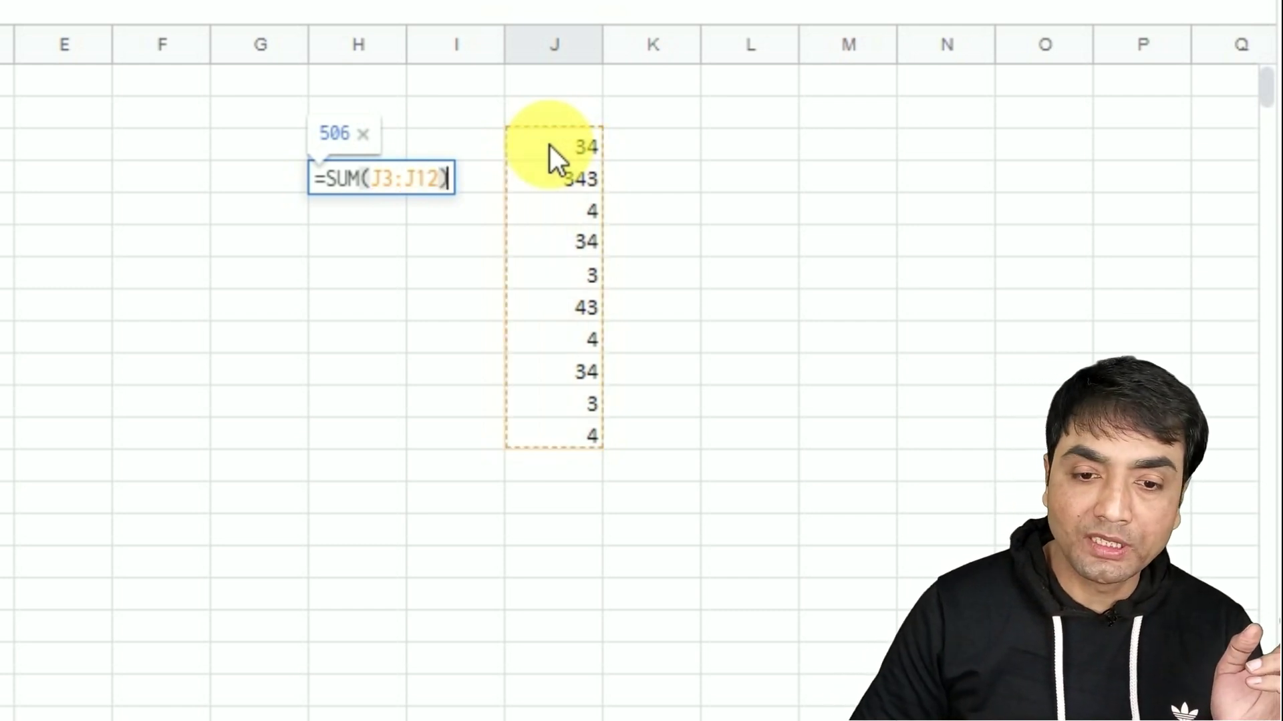
pyautogui.press('Return')
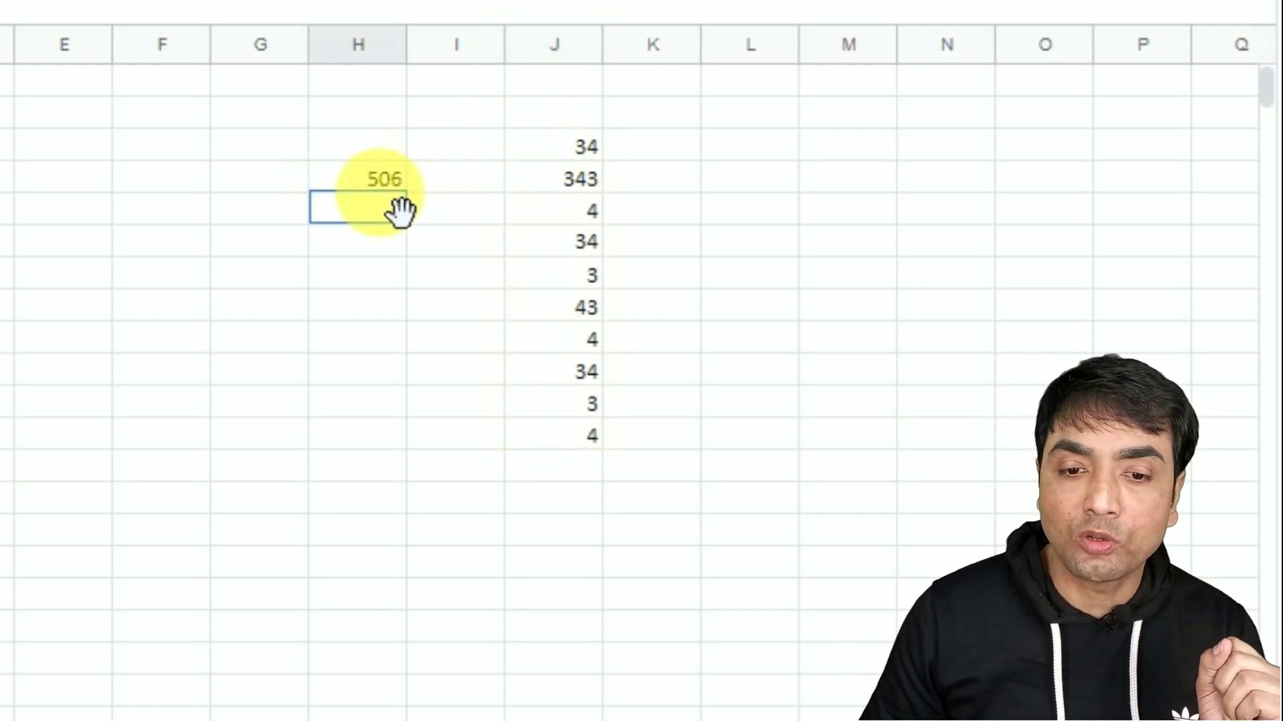
# Step: Check the range of the SUM formula in H4 and change the value in J5 to 66
pyautogui.click(379, 185)
pyautogui.doubleClick(379, 184)
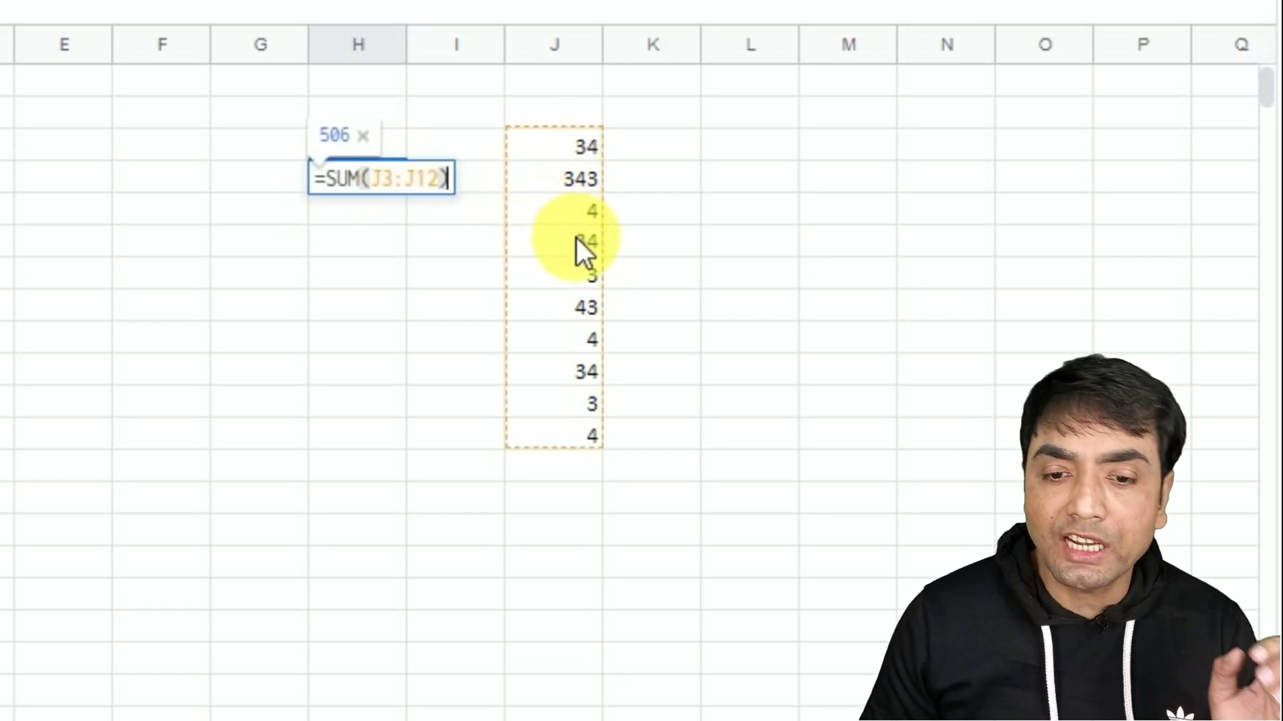
pyautogui.press('Escape')
pyautogui.click(587, 200)
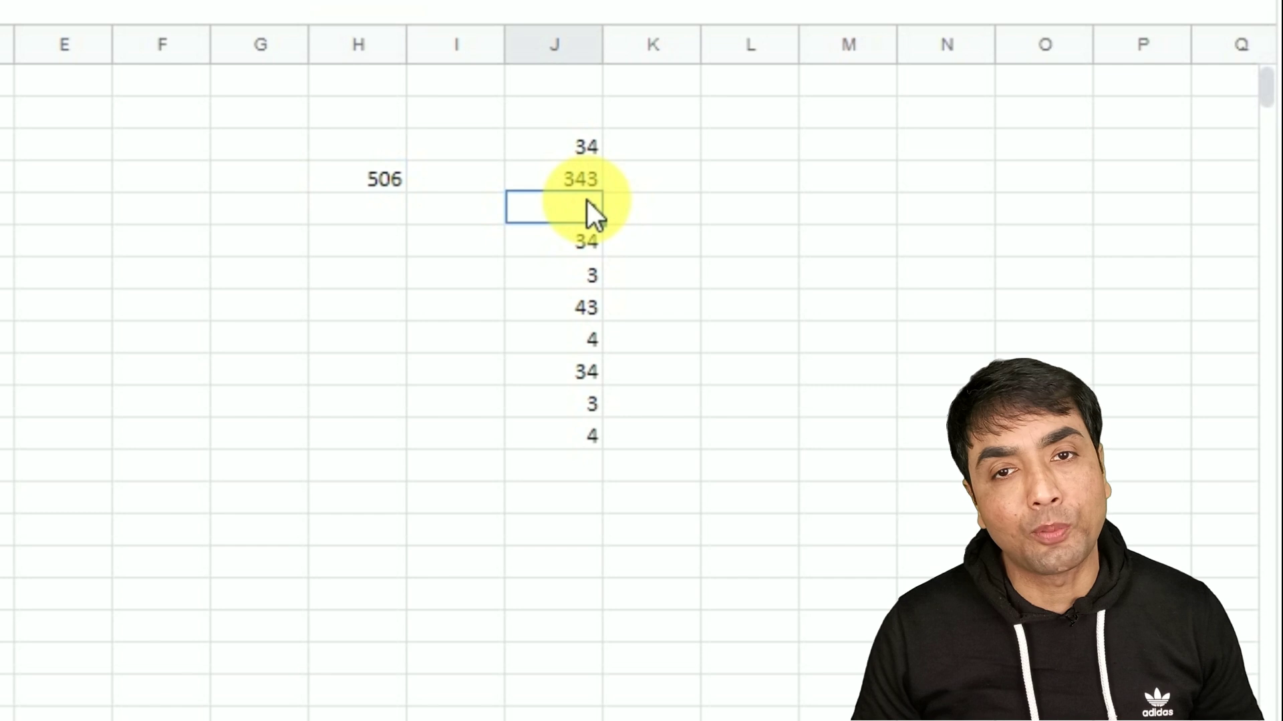
pyautogui.write('66')
pyautogui.press('Return')
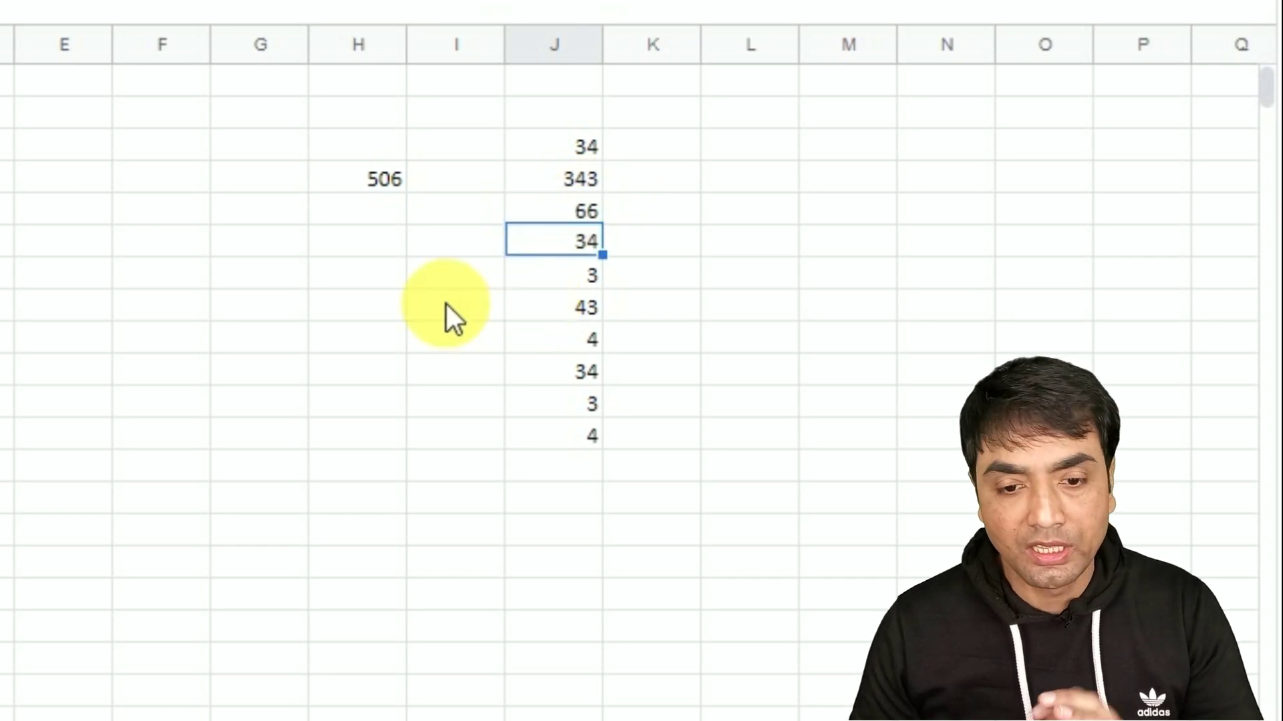
# Step: Add 50 in J13 and 55 in J14, below the range covered by the SUM formula
pyautogui.click(580, 467)
pyautogui.write('50')
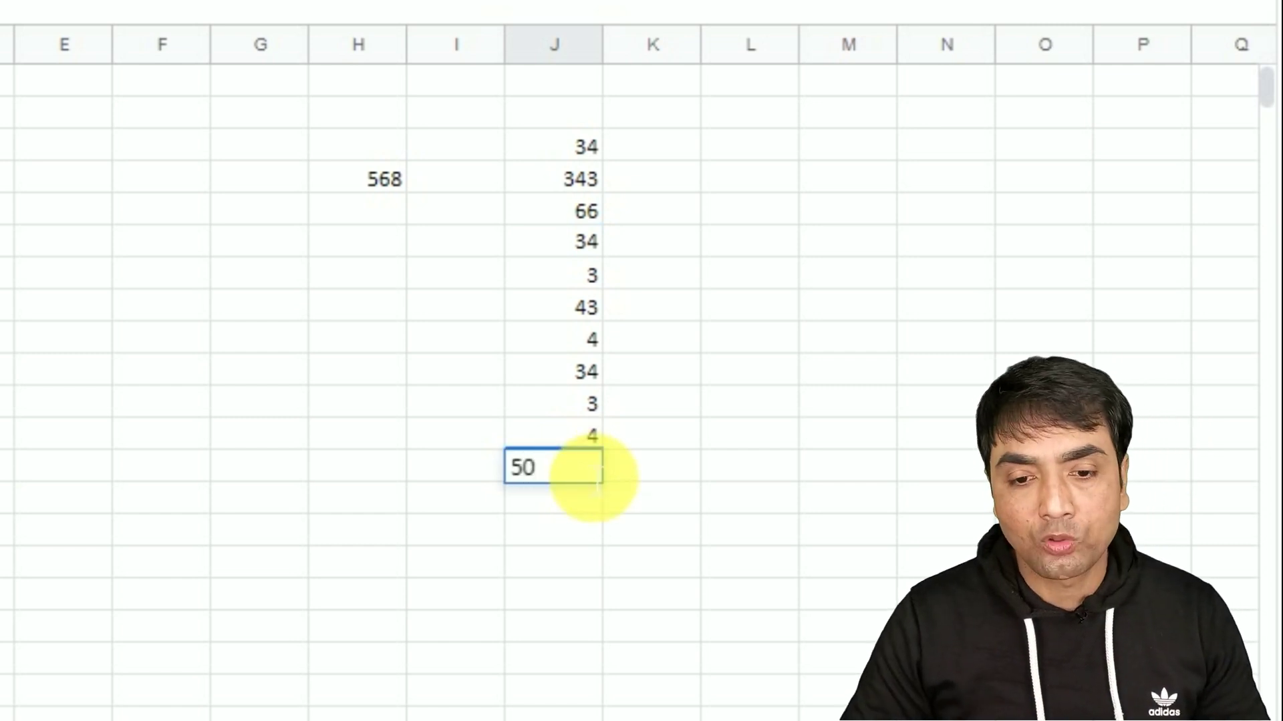
pyautogui.press('Return')
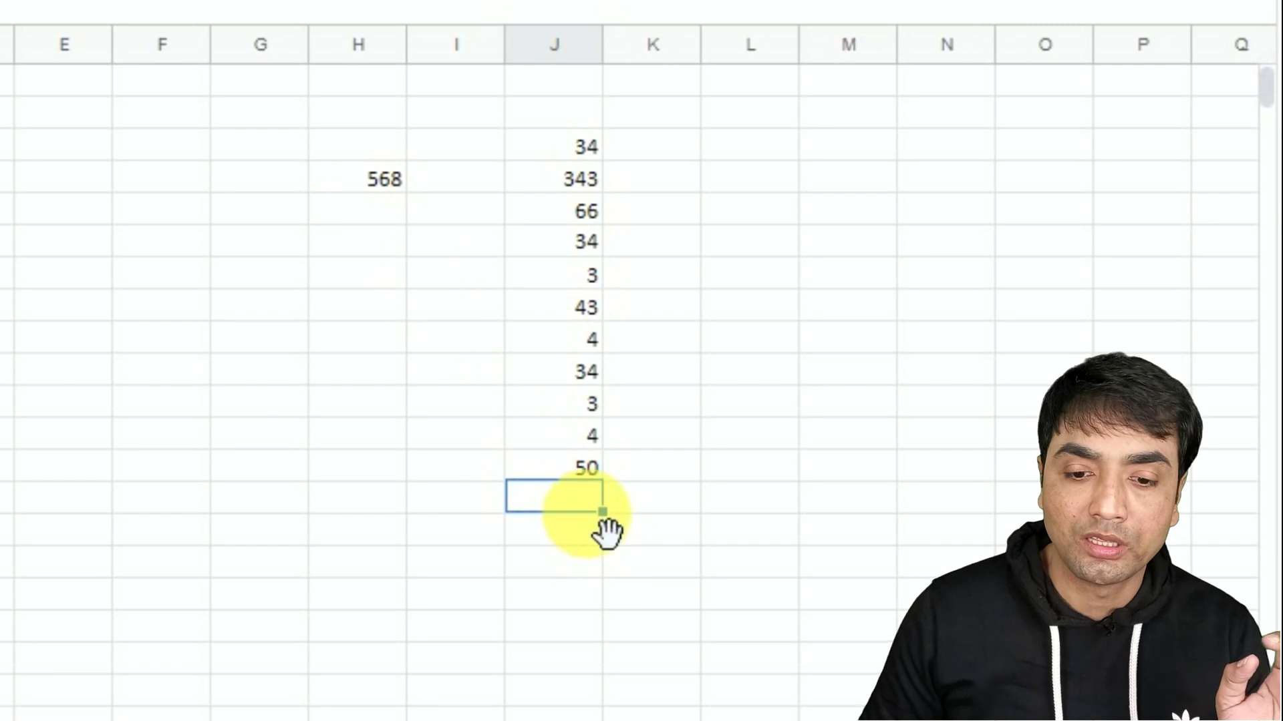
pyautogui.write('55')
pyautogui.press('Return')
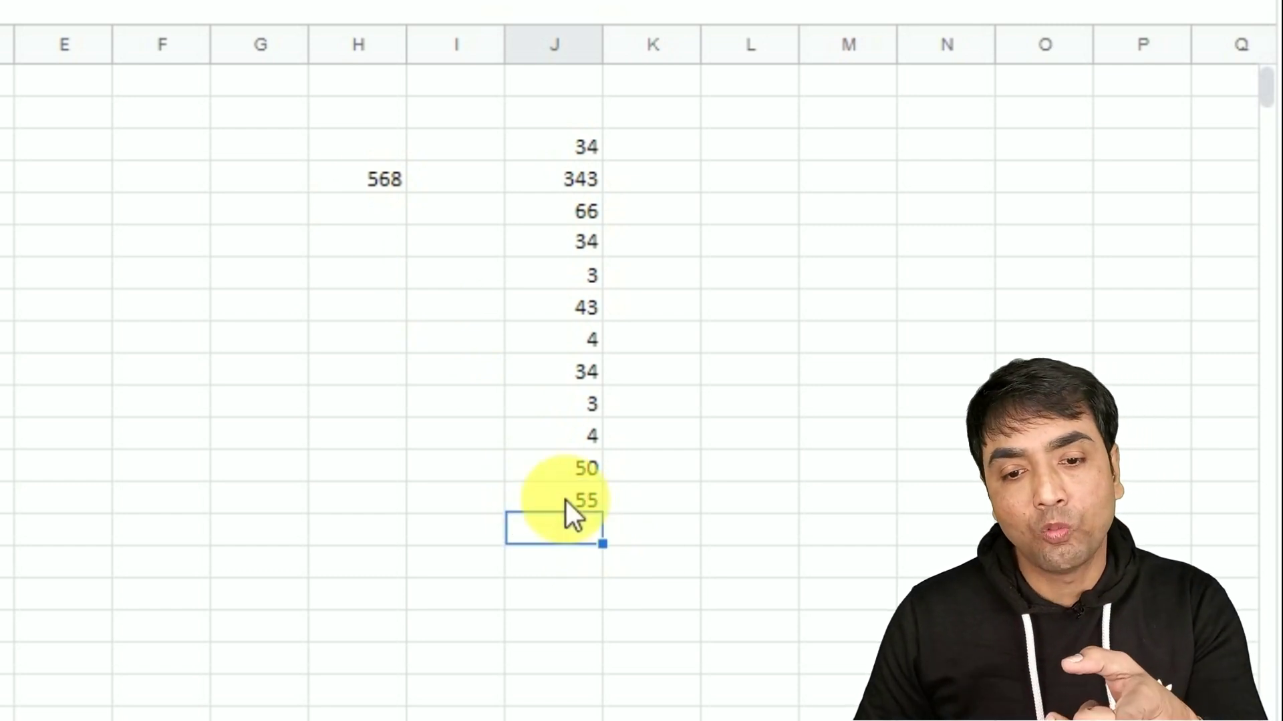
# Step: Clear the two values just added in J13 and J14
pyautogui.click(588, 498)
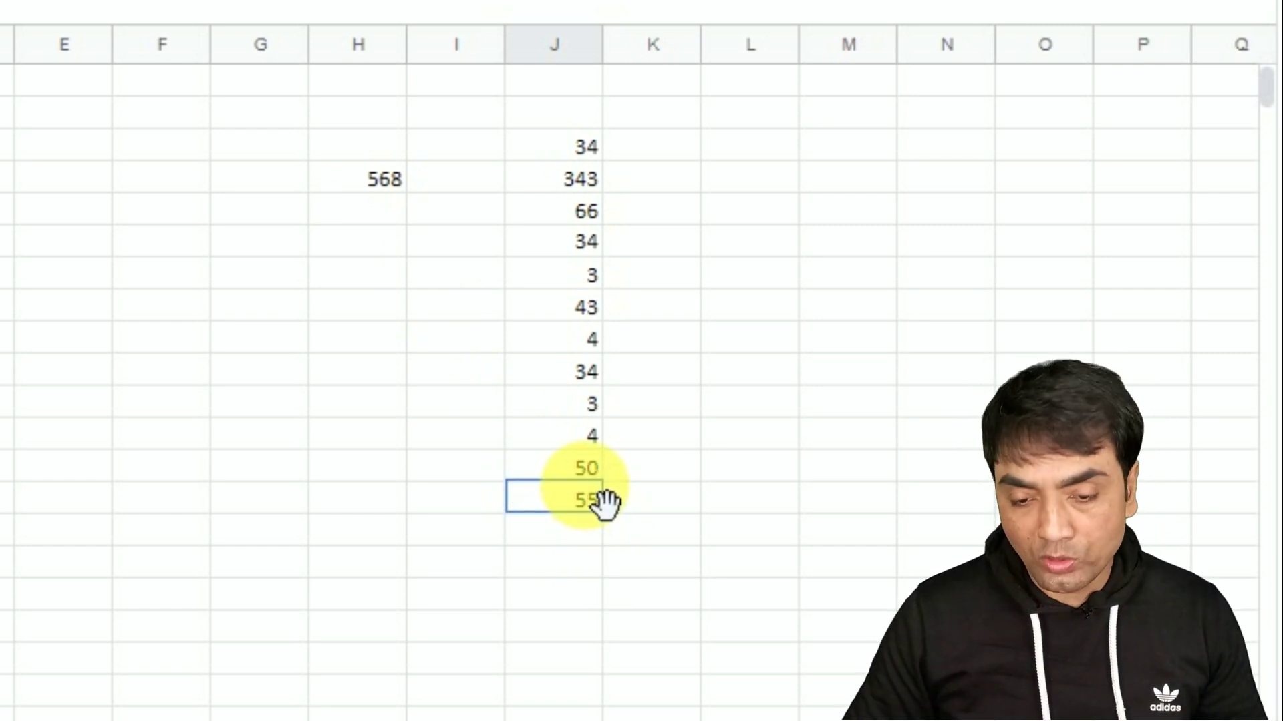
pyautogui.hotkey('shift', 'Up')
pyautogui.press('Delete')
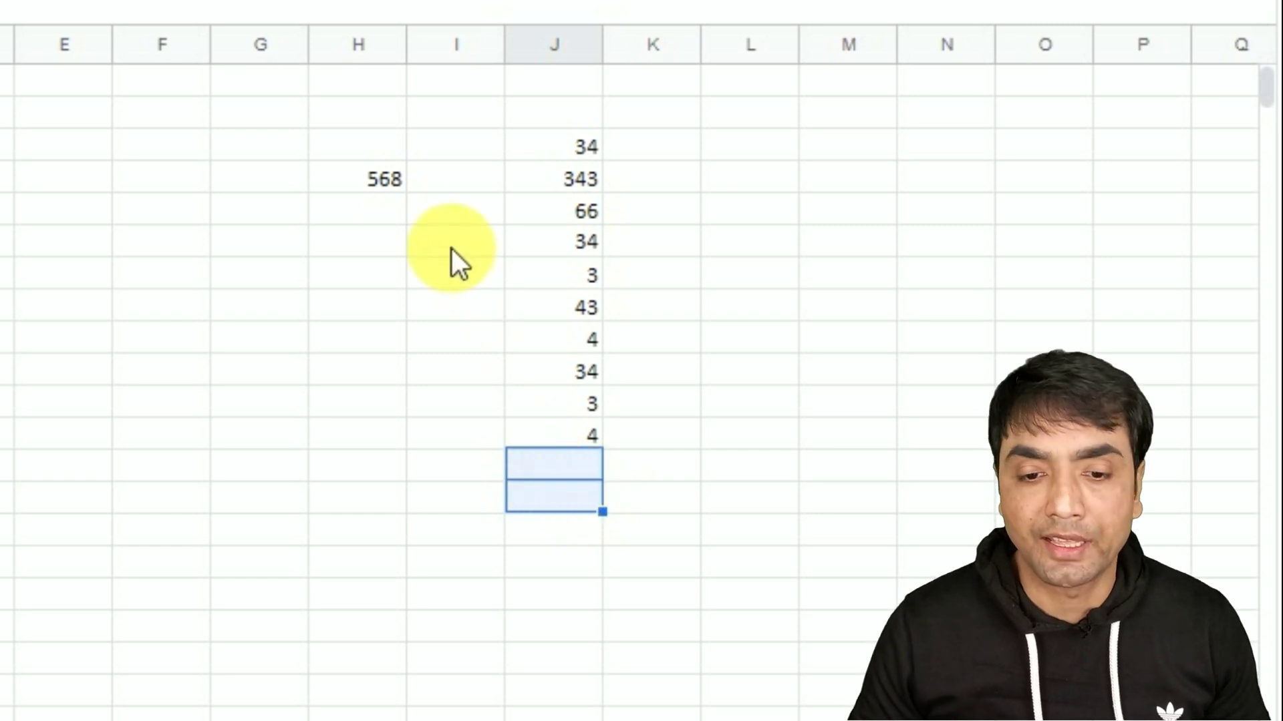
# Step: Enter =SUM(J3:J21) in cell H5, extending the range past the last number into blank cells
pyautogui.click(381, 209)
pyautogui.write('=SUM(')
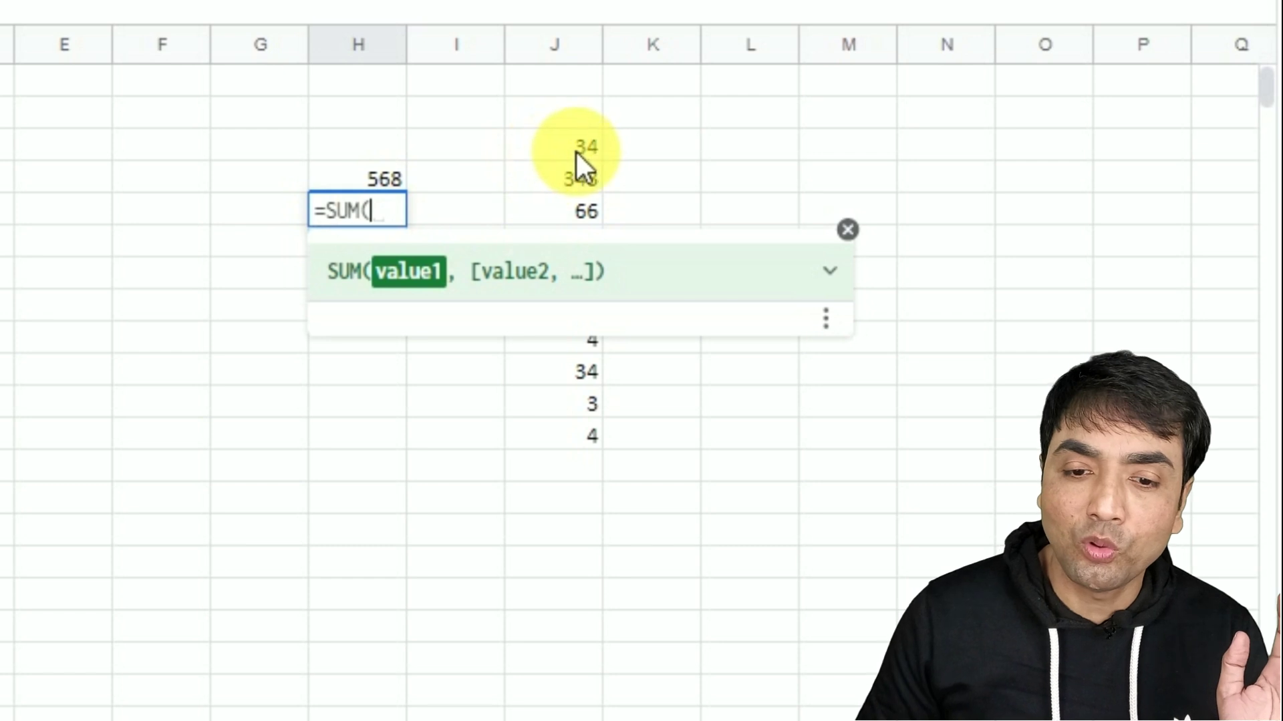
pyautogui.click(577, 150)
pyautogui.hotkey('shift', 'Down')
pyautogui.hotkey('shift', 'Down')
pyautogui.hotkey('shift', 'Down')
pyautogui.hotkey('shift', 'Down')
pyautogui.hotkey('shift', 'Down')
pyautogui.hotkey('shift', 'Down')
pyautogui.hotkey('shift', 'Down')
pyautogui.hotkey('shift', 'Down')
pyautogui.hotkey('shift', 'Down')
pyautogui.hotkey('shift', 'Down')
pyautogui.hotkey('shift', 'Down')
pyautogui.hotkey('shift', 'Down')
pyautogui.hotkey('shift', 'Down')
pyautogui.hotkey('shift', 'Down')
pyautogui.hotkey('shift', 'Down')
pyautogui.hotkey('shift', 'Down')
pyautogui.hotkey('shift', 'Down')
pyautogui.hotkey('shift', 'Down')
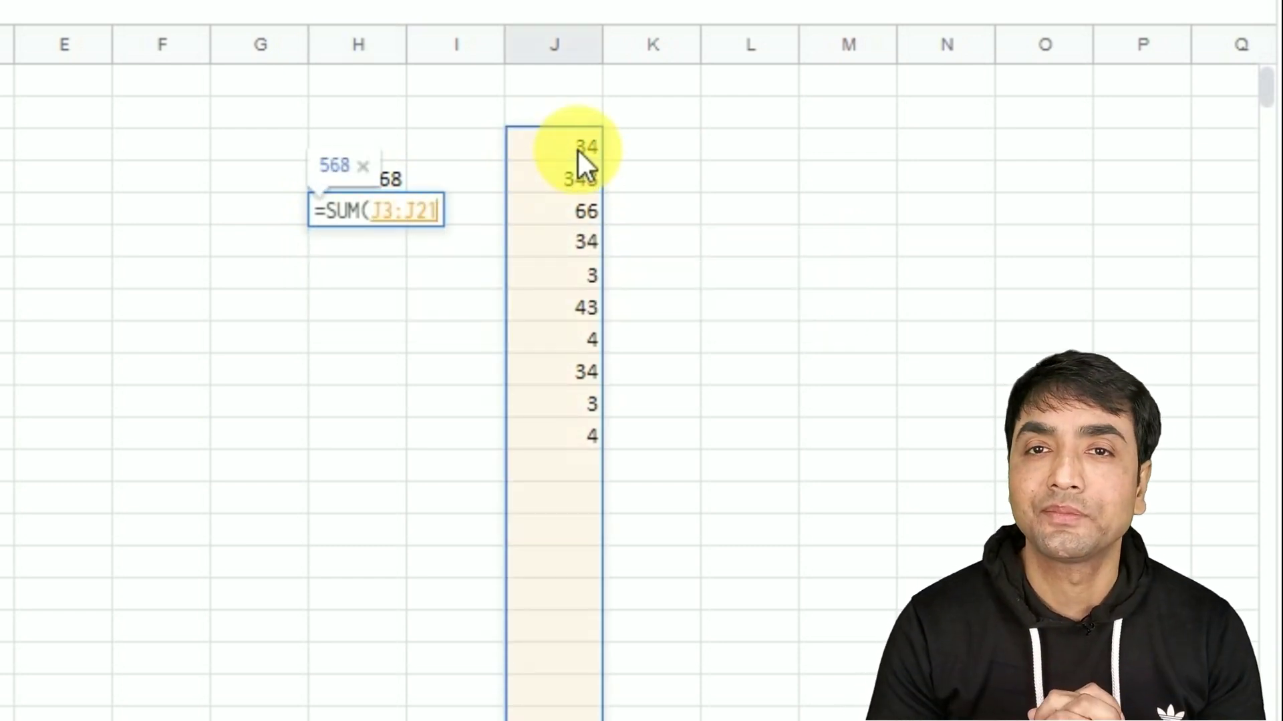
pyautogui.write(')')
pyautogui.press('Return')
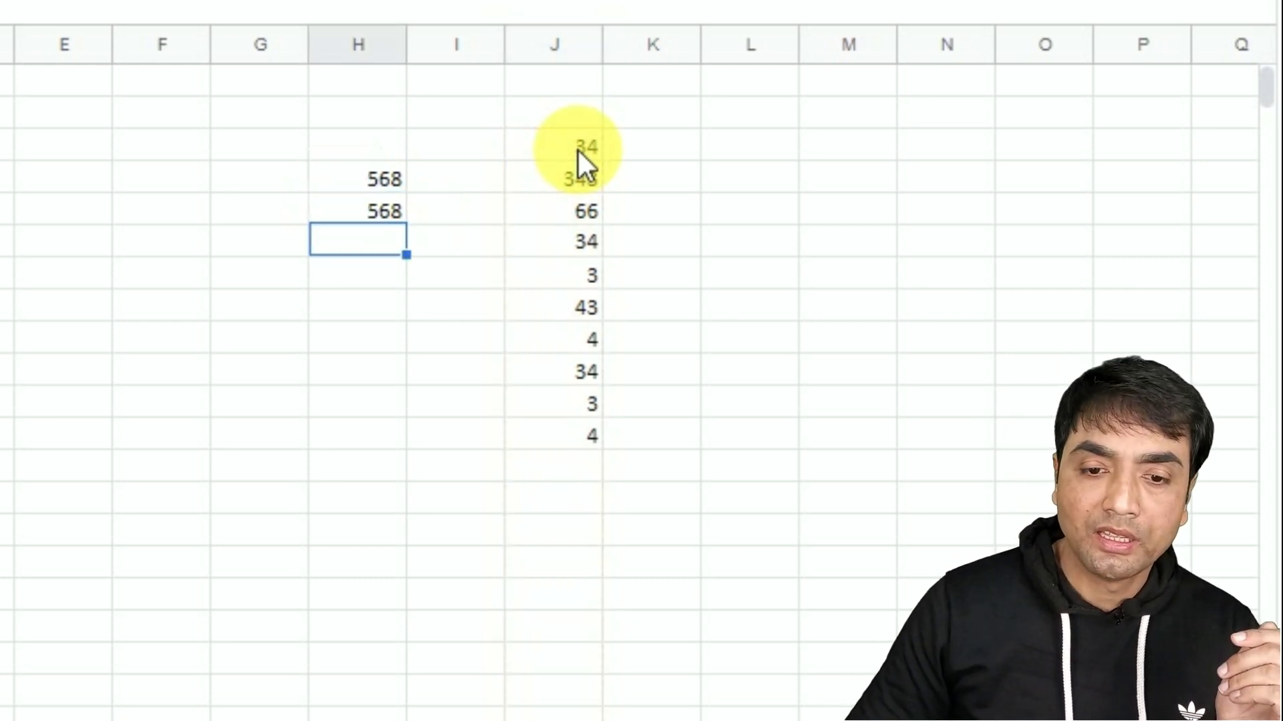
# Step: Add 44 in J13 and 5 in J14 below the existing numbers
pyautogui.click(569, 466)
pyautogui.write('44')
pyautogui.press('Return')
pyautogui.write('5')
pyautogui.press('Return')
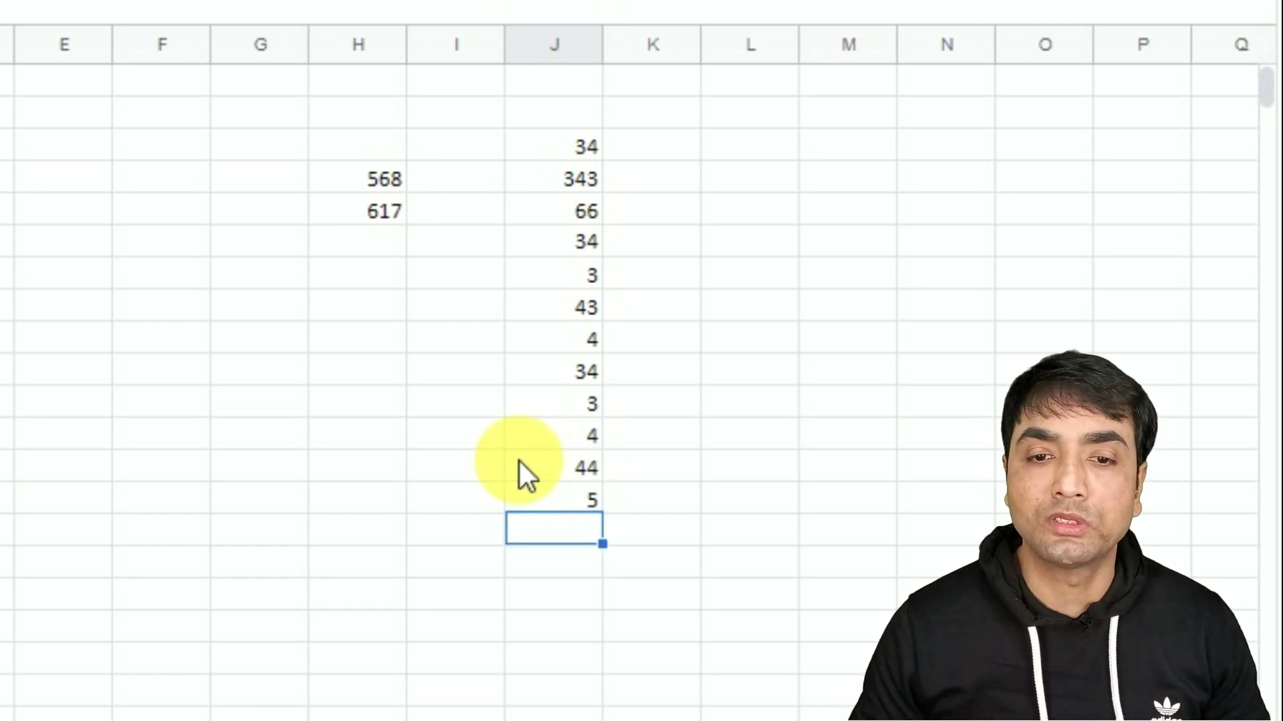
# Step: Enter =SUM(J:J) in cell H6 to total the entire column J
pyautogui.click(384, 242)
pyautogui.write('=SUM(')
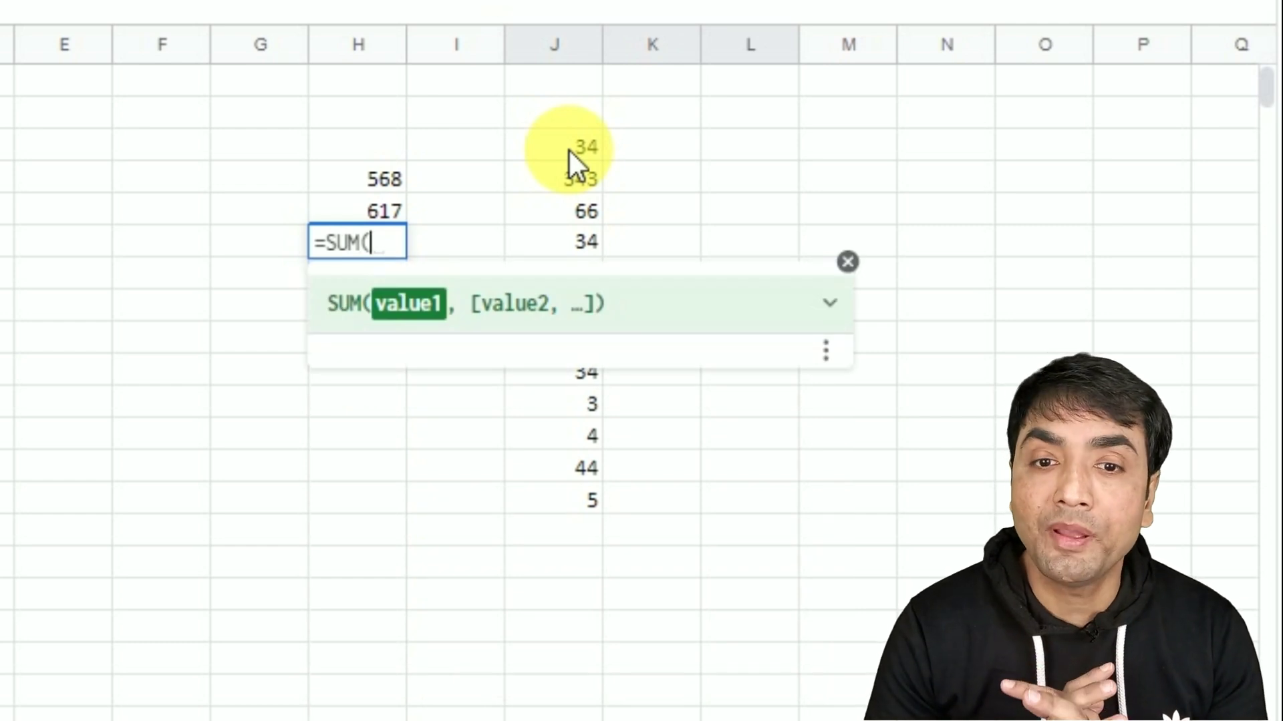
pyautogui.click(564, 38)
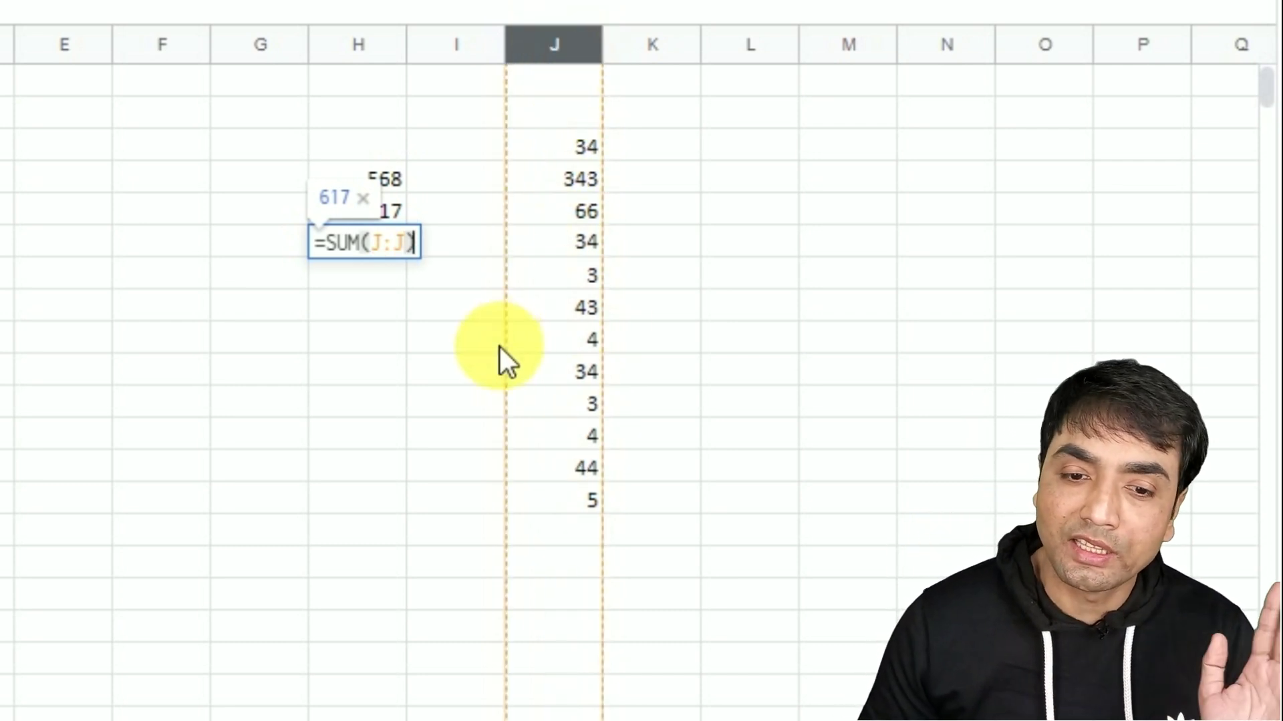
pyautogui.press('Return')
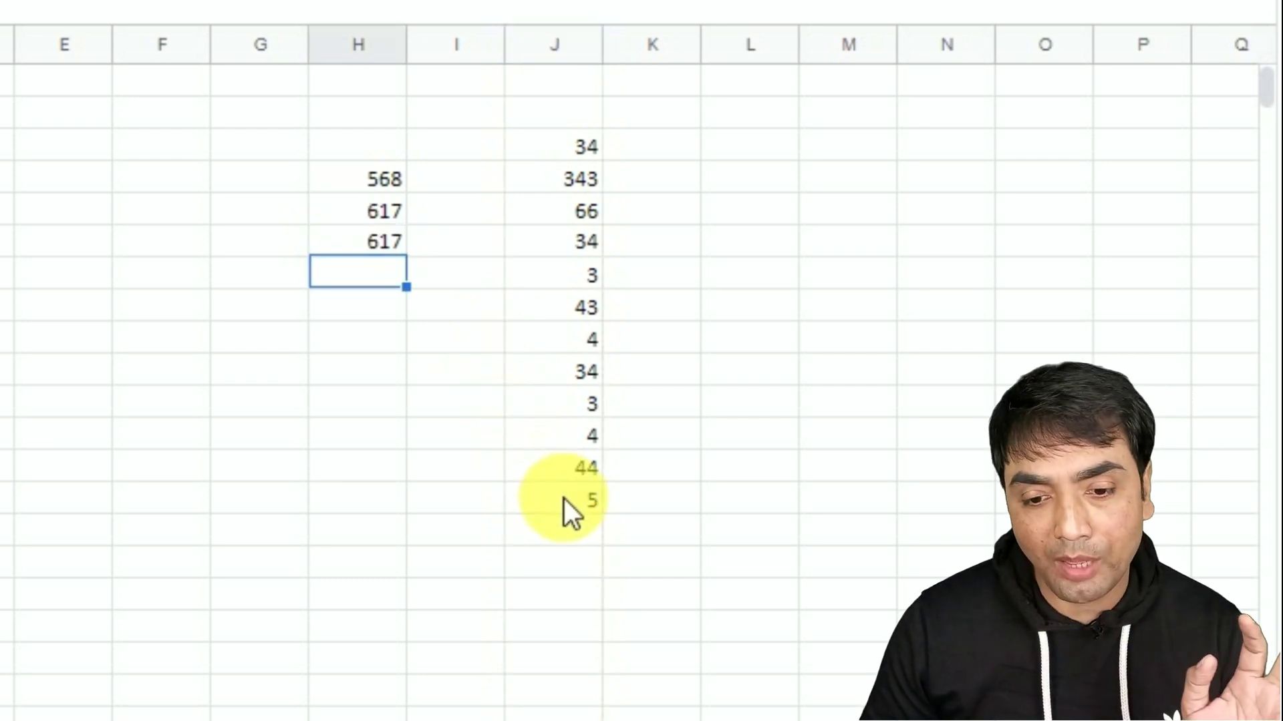
# Step: Add 55 in J15 and 77 in J16 at the end of the number list
pyautogui.click(571, 525)
pyautogui.write('55')
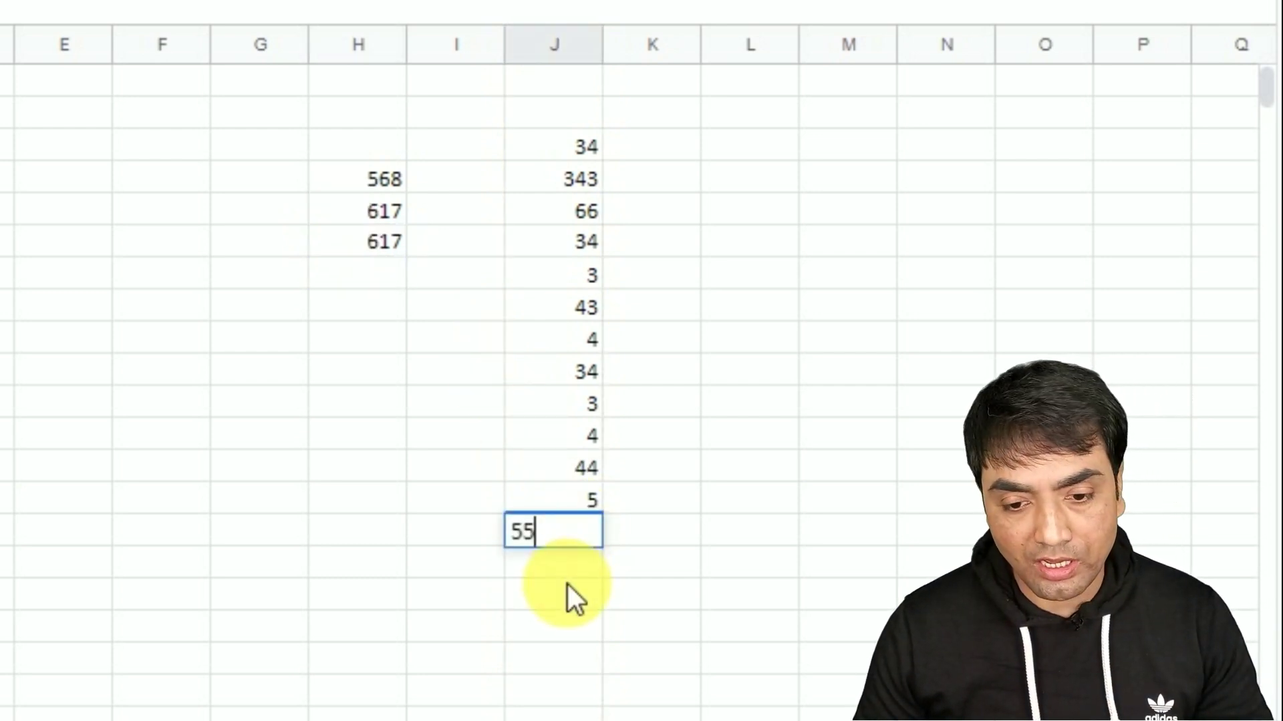
pyautogui.press('Return')
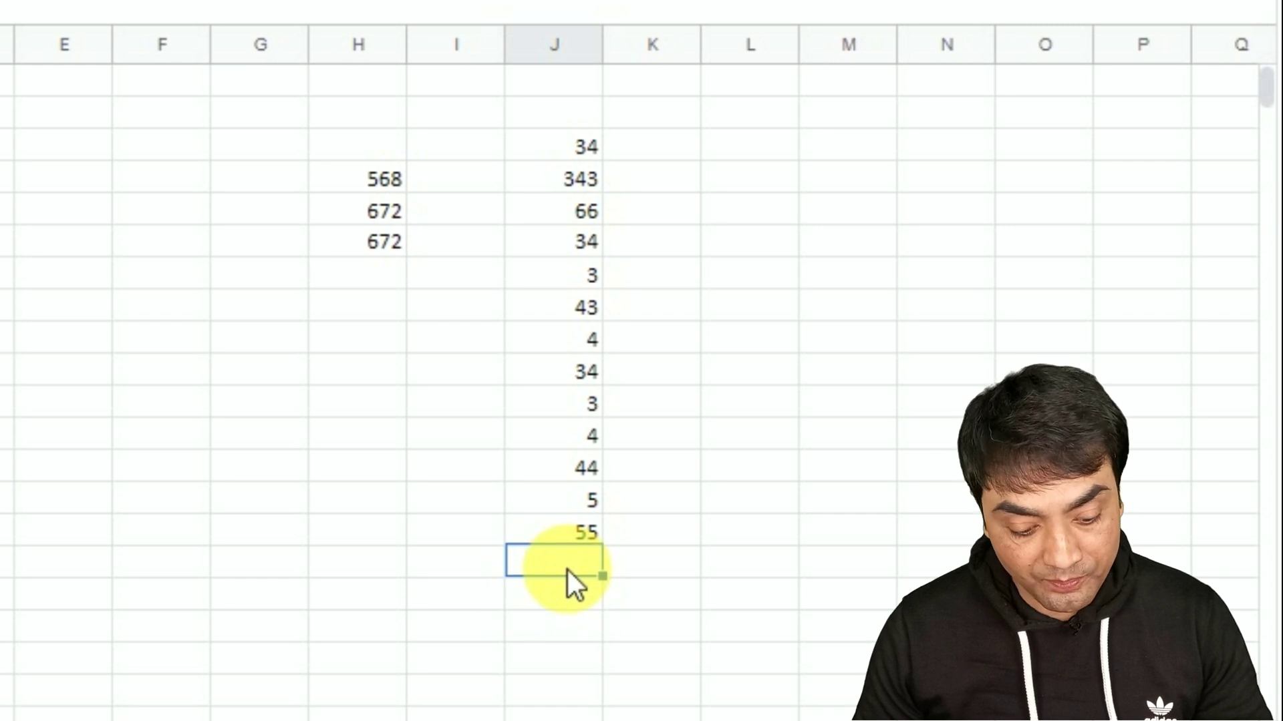
pyautogui.write('77')
pyautogui.press('Return')
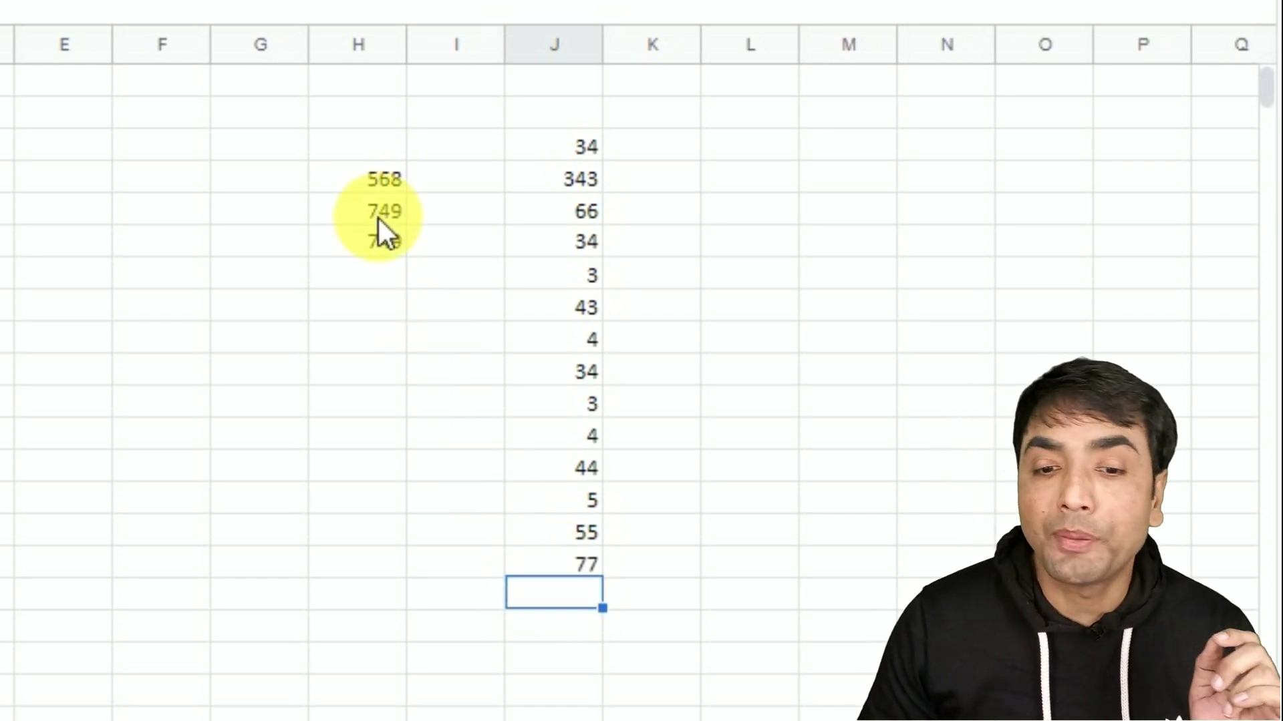
# Step: Examine the whole-column range used by the SUM formula in H6
pyautogui.click(377, 242)
pyautogui.doubleClick(377, 242)
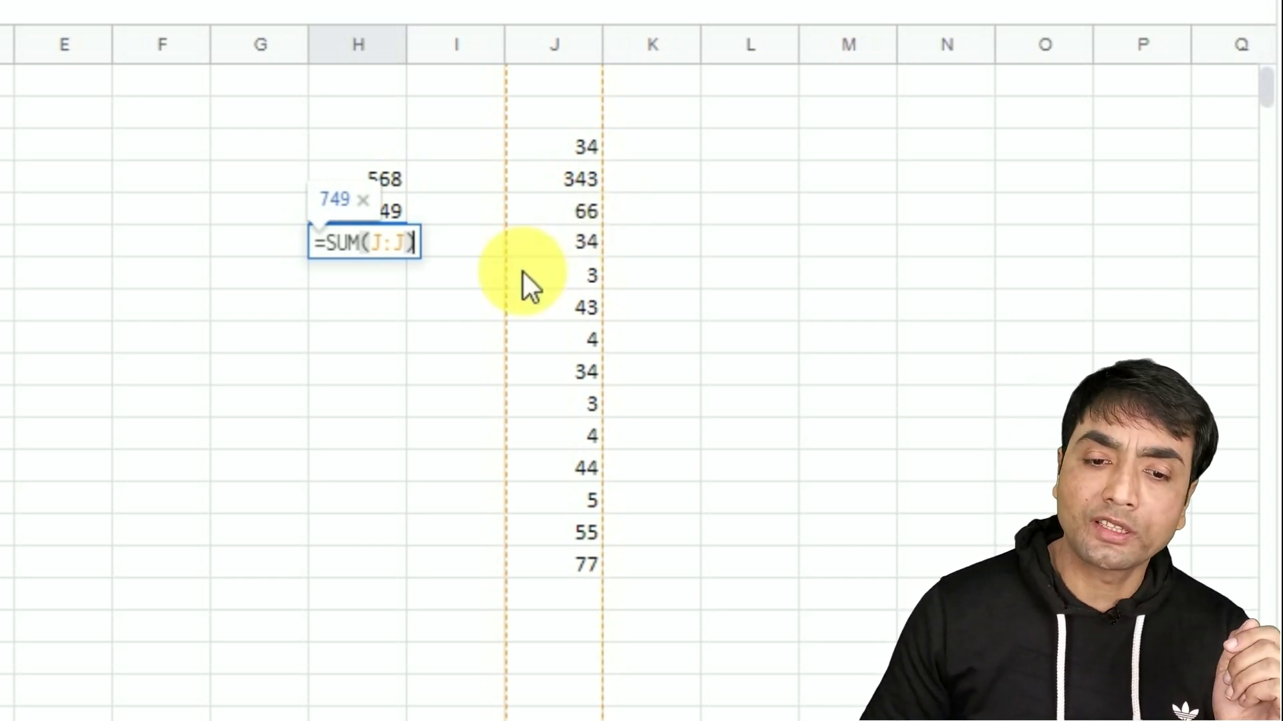
pyautogui.press('Return')
# Step: Enter =SUM(J3:J) in cell H7 to total column J from row 3 downward
pyautogui.write('=SUM(')
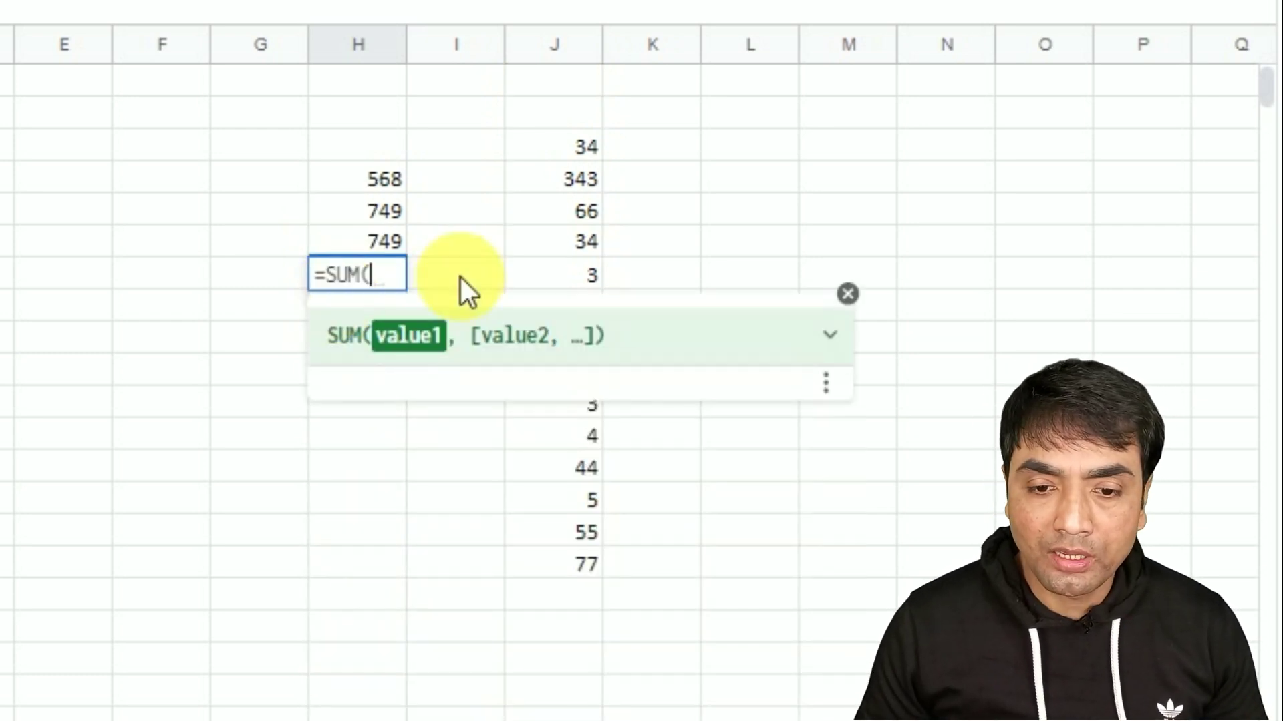
pyautogui.click(550, 152)
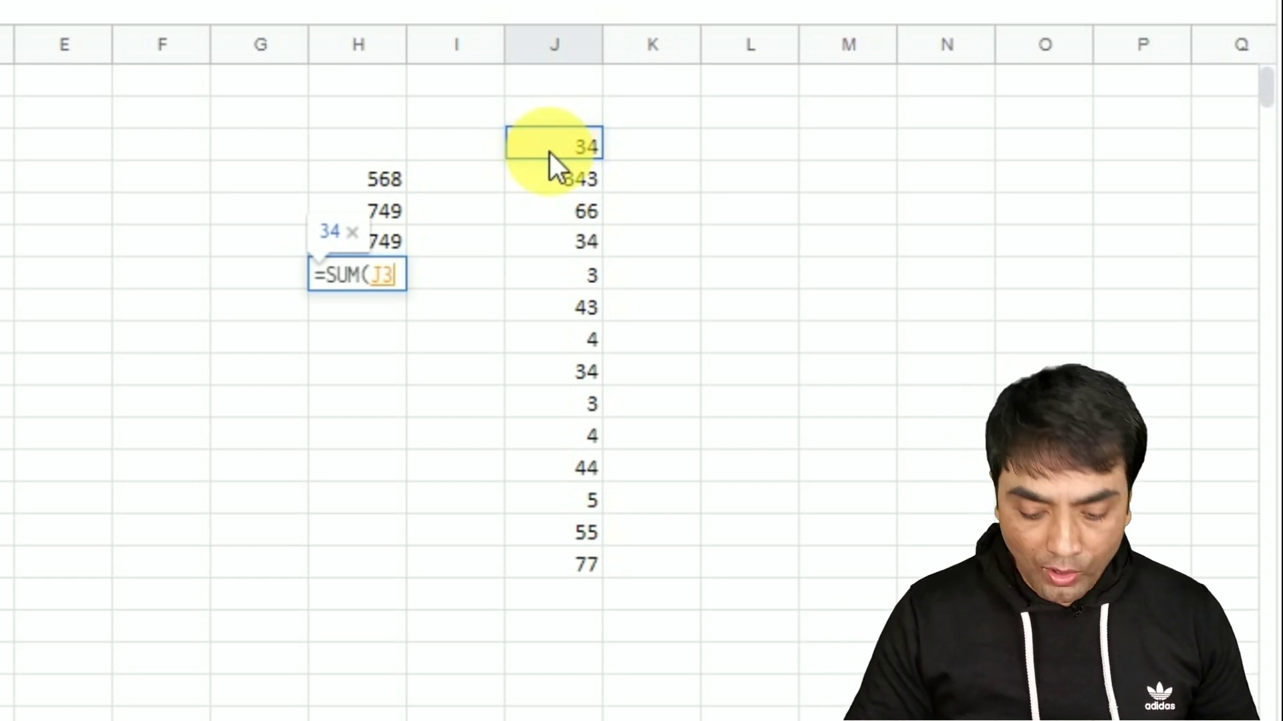
pyautogui.write(':')
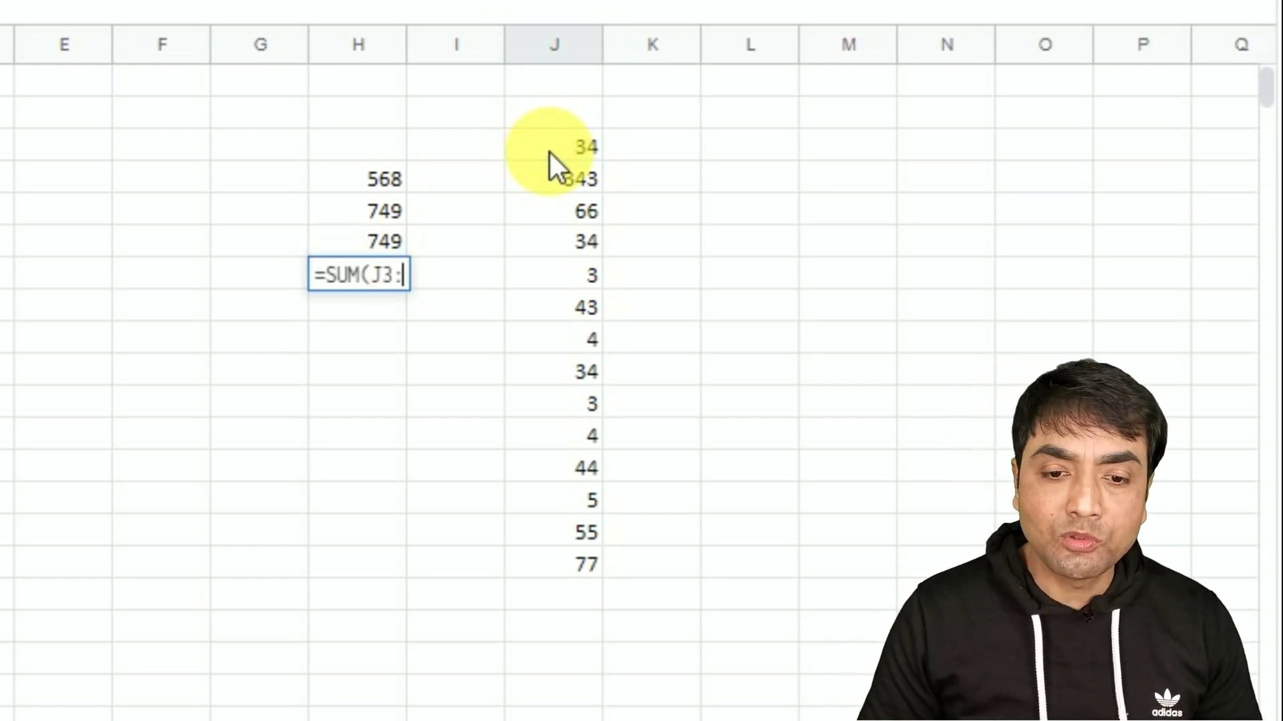
pyautogui.write('j')
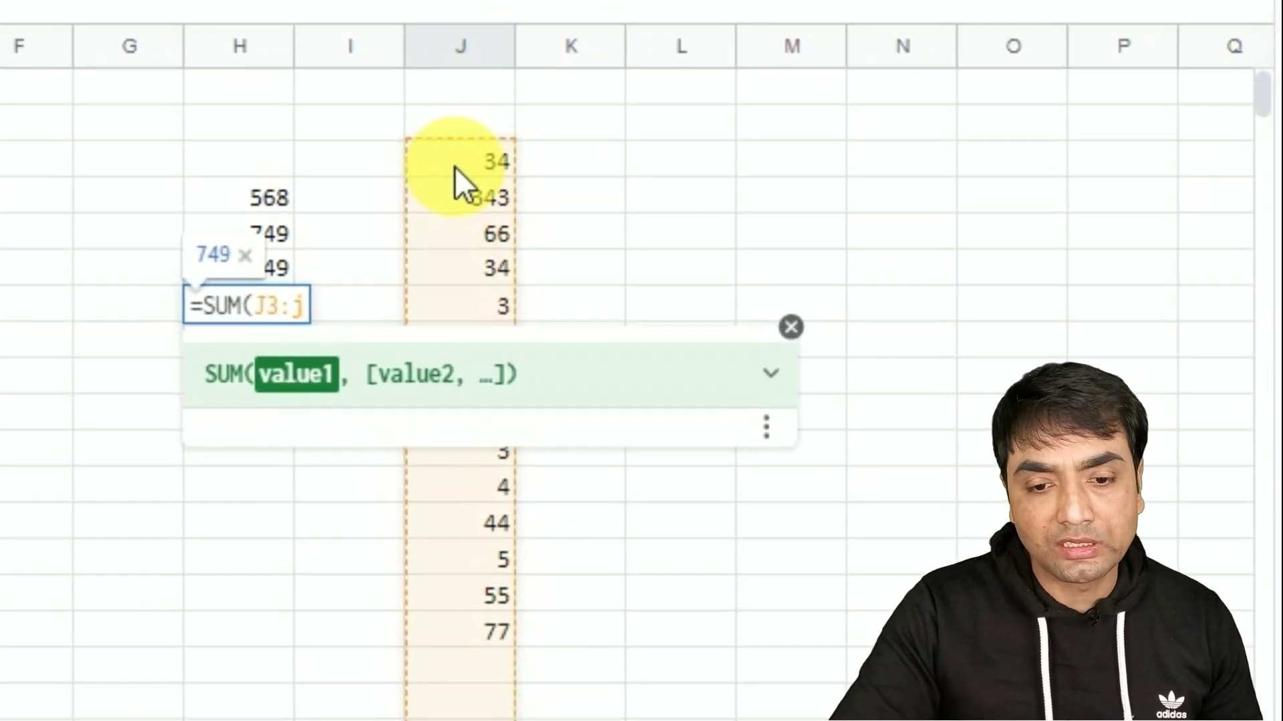
pyautogui.write(')')
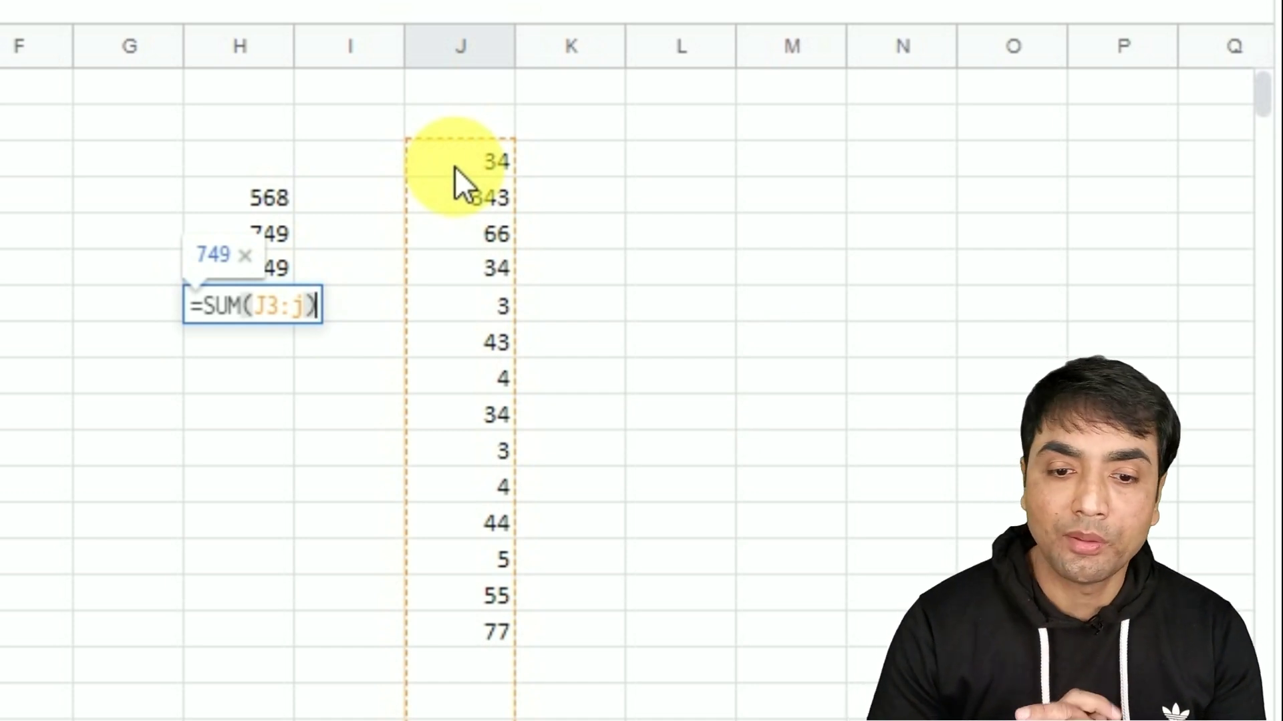
pyautogui.press('Return')
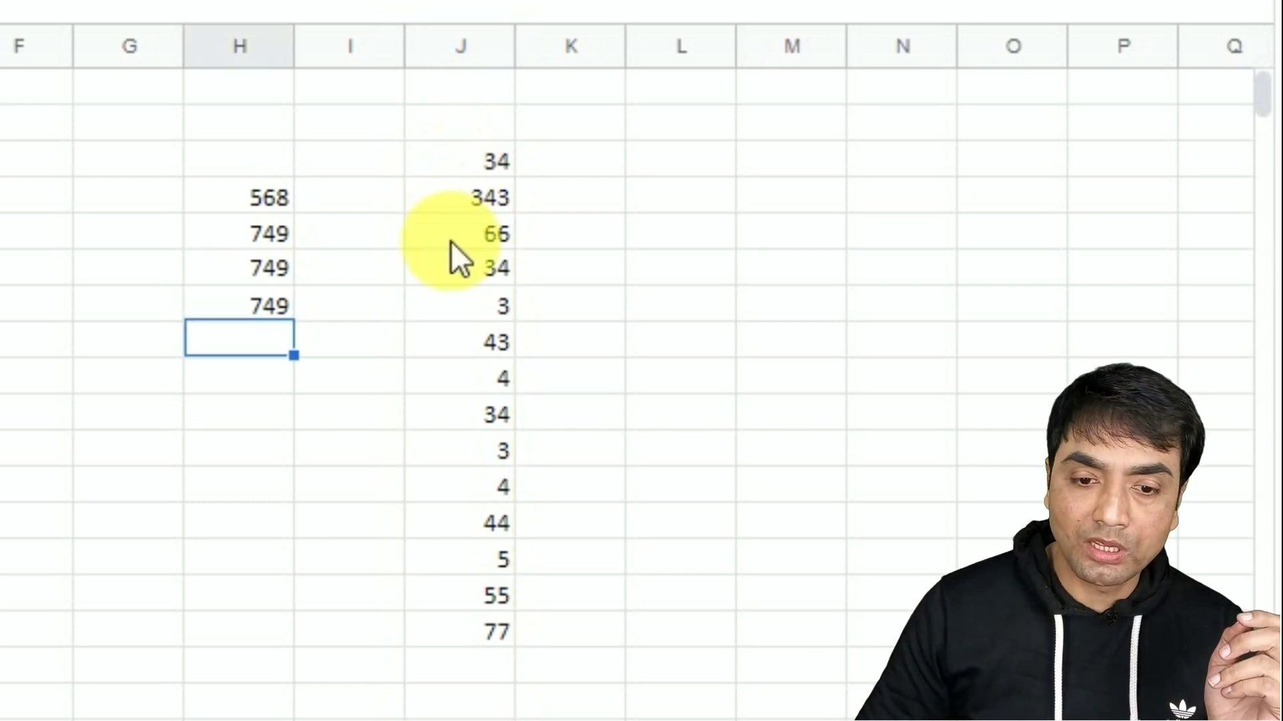
# Step: Add 66 in J17 and 77 in J18 at the end of the number list
pyautogui.click(493, 665)
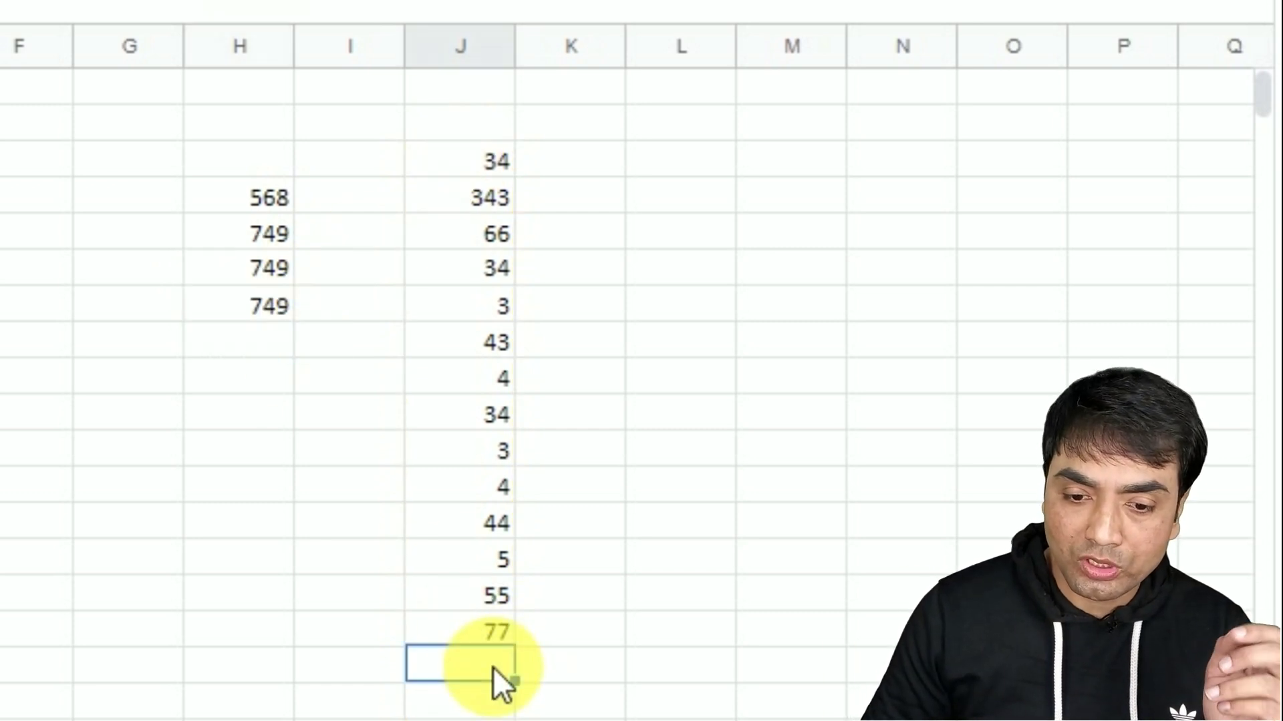
pyautogui.write('66')
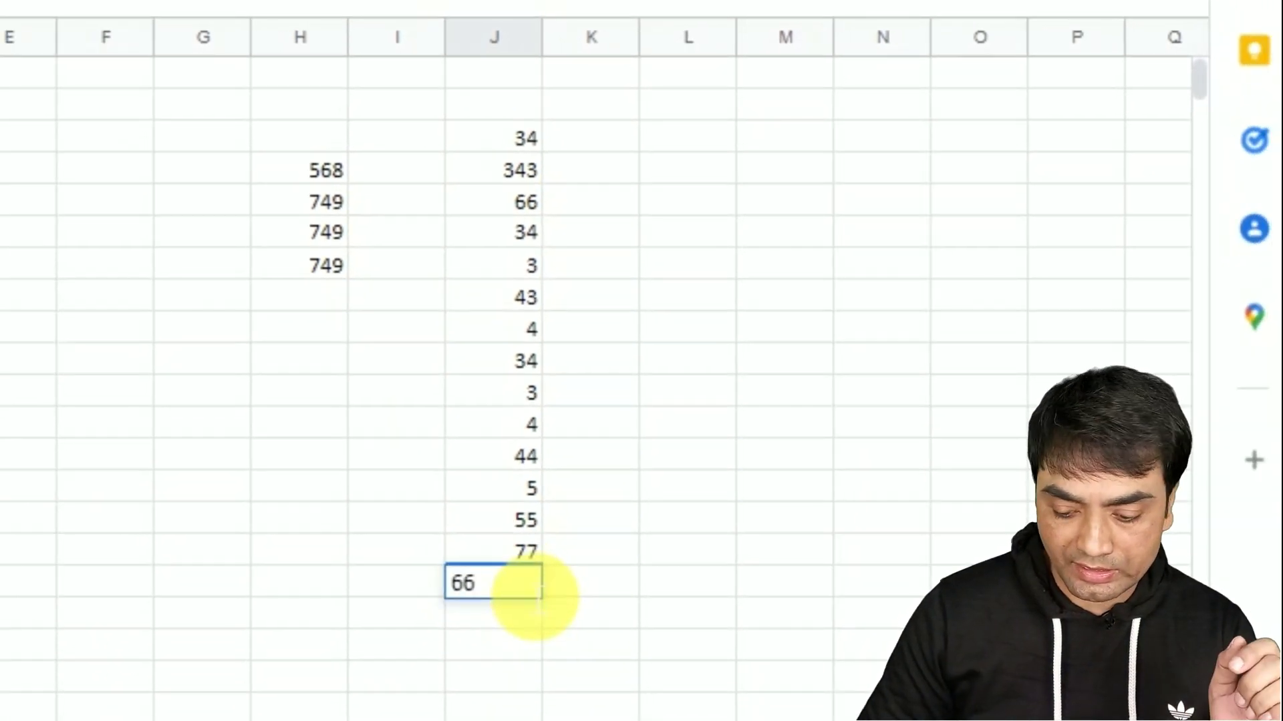
pyautogui.press('Return')
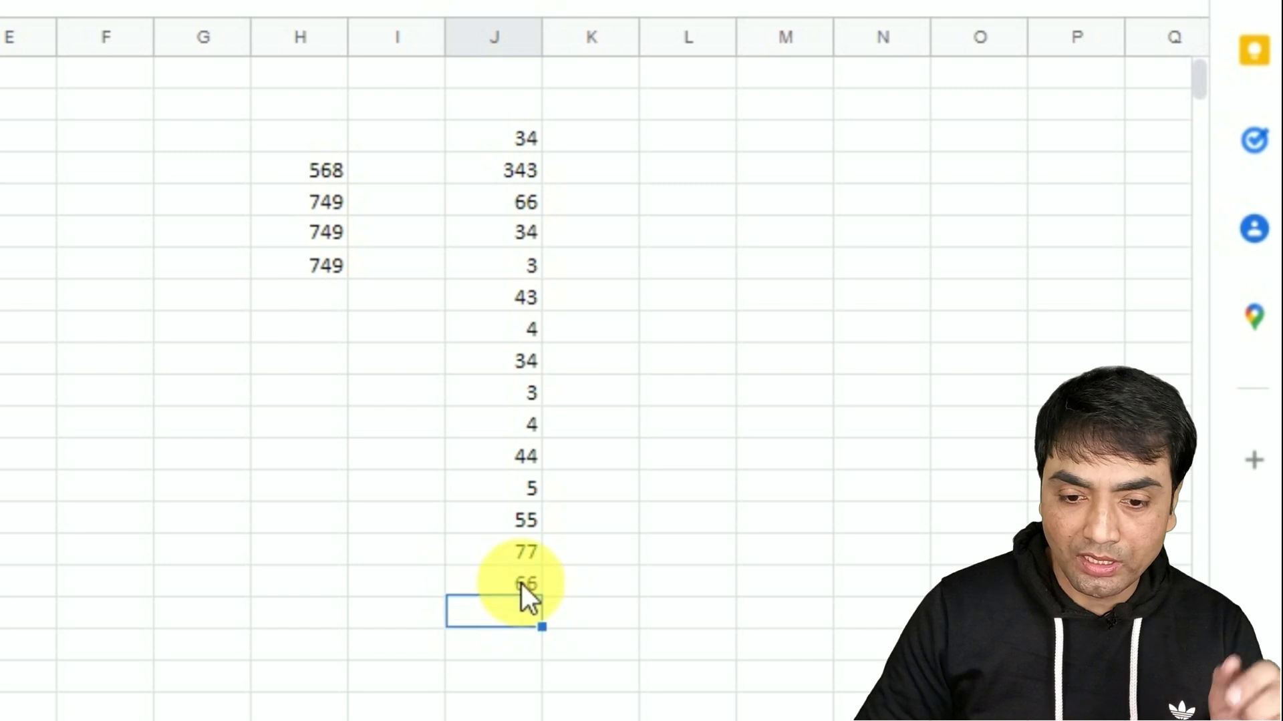
pyautogui.write('77')
pyautogui.press('Return')
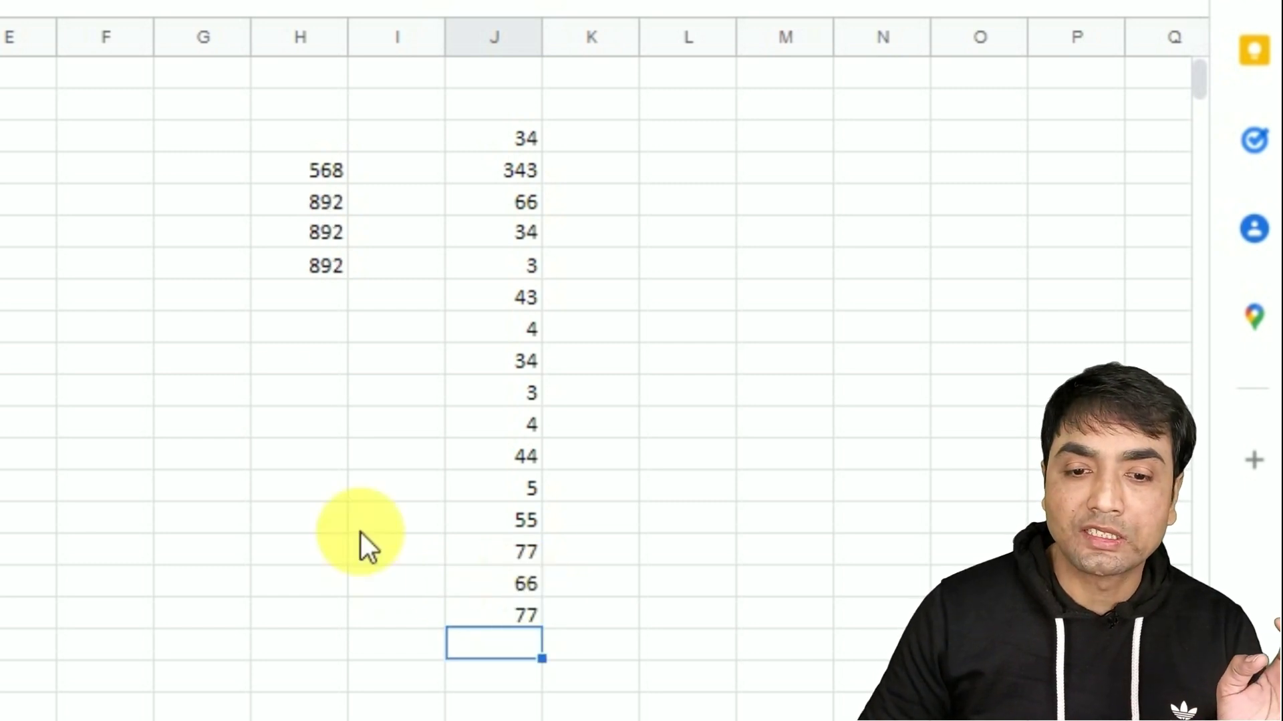
# Step: Examine the open-ended range used by the SUM formula in H7, leaving the formula as it is
pyautogui.click(315, 265)
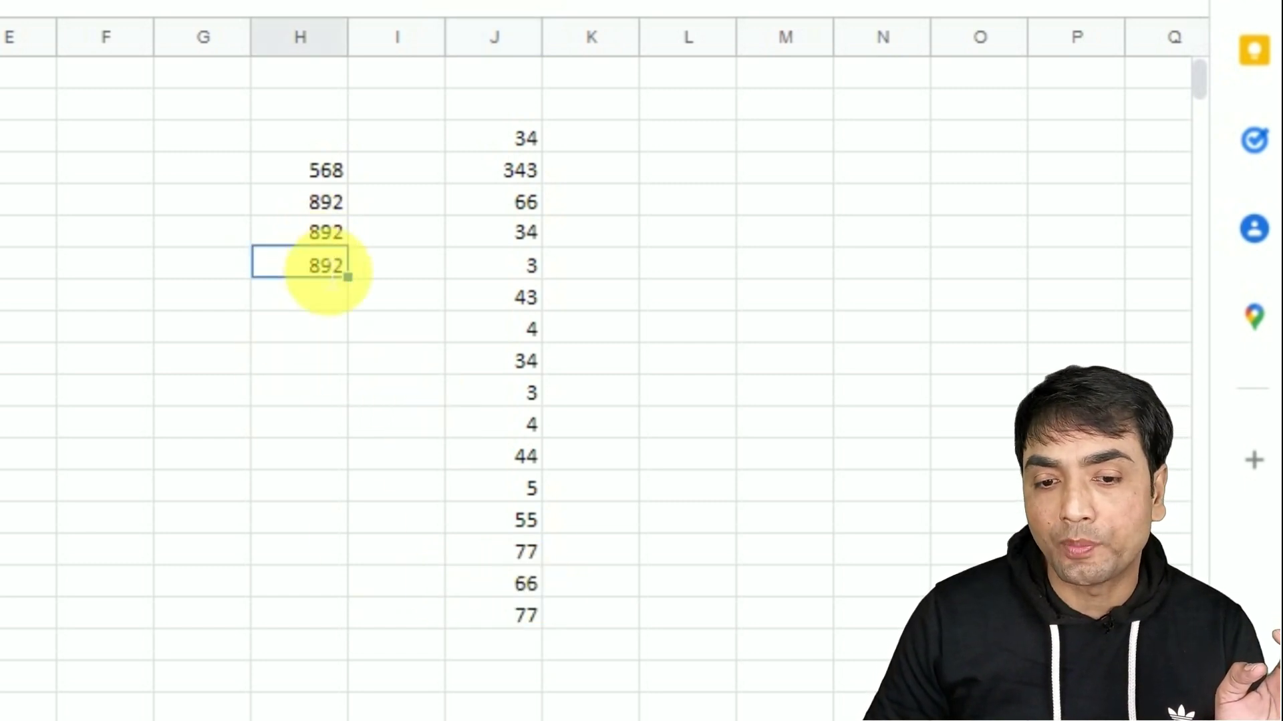
pyautogui.doubleClick(318, 265)
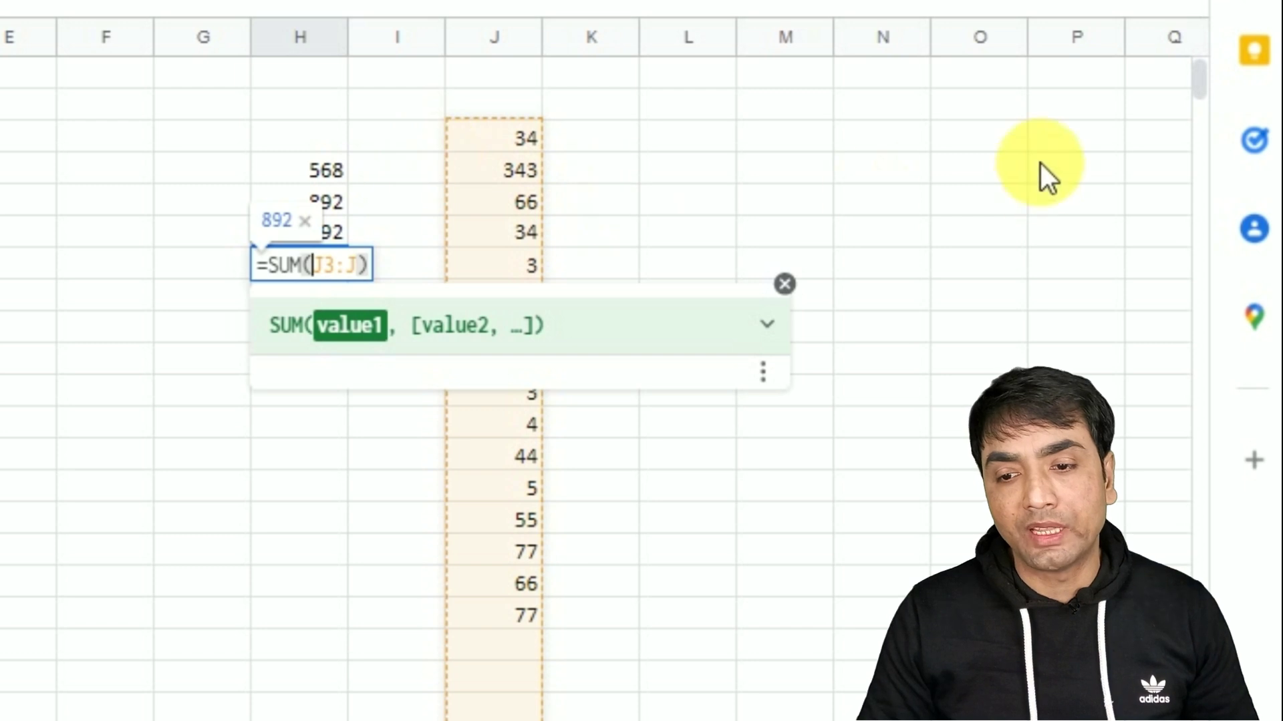
pyautogui.moveTo(1204, 97)
pyautogui.mouseDown()
pyautogui.moveTo(1205, 302)
pyautogui.moveTo(1205, 73)
pyautogui.mouseUp()
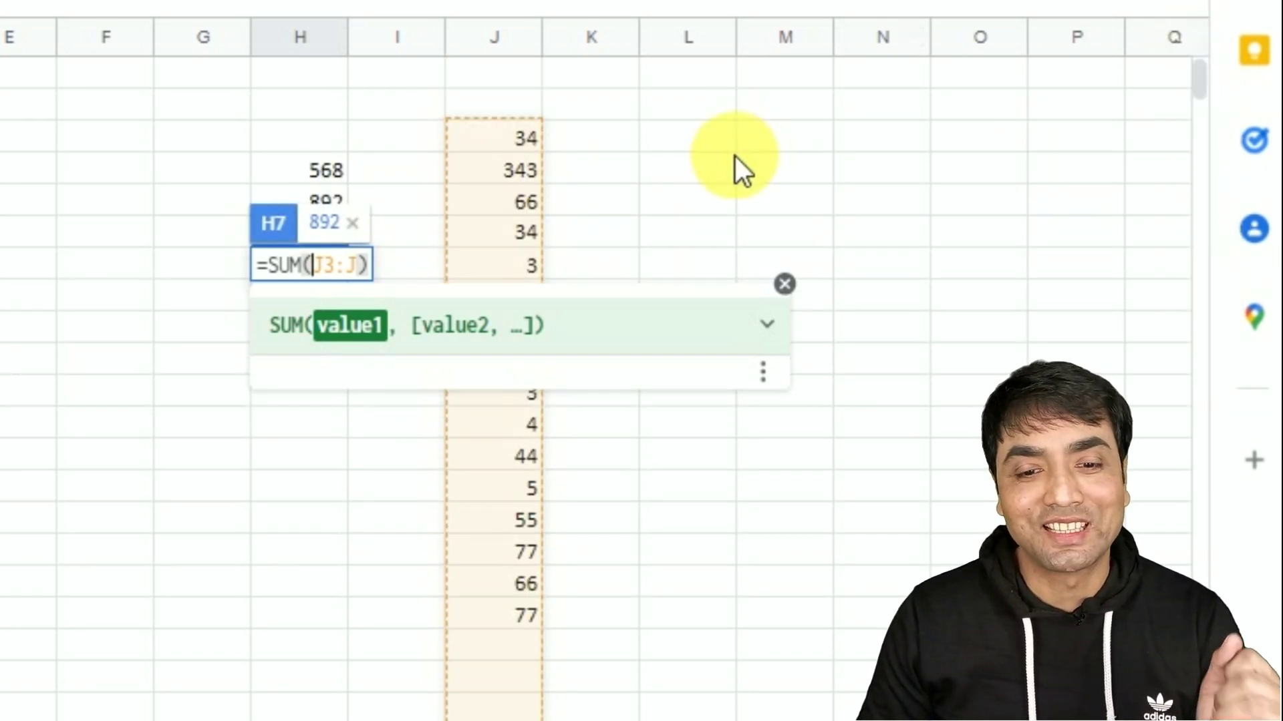
pyautogui.press('Escape')
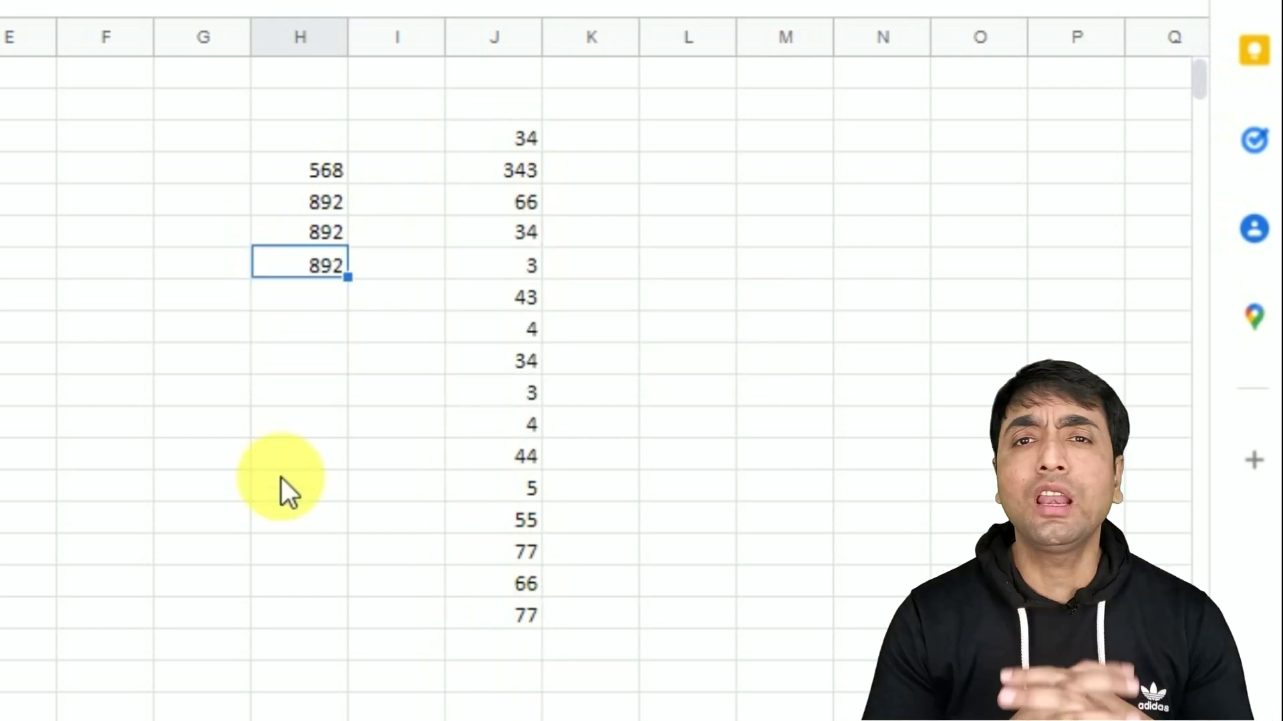